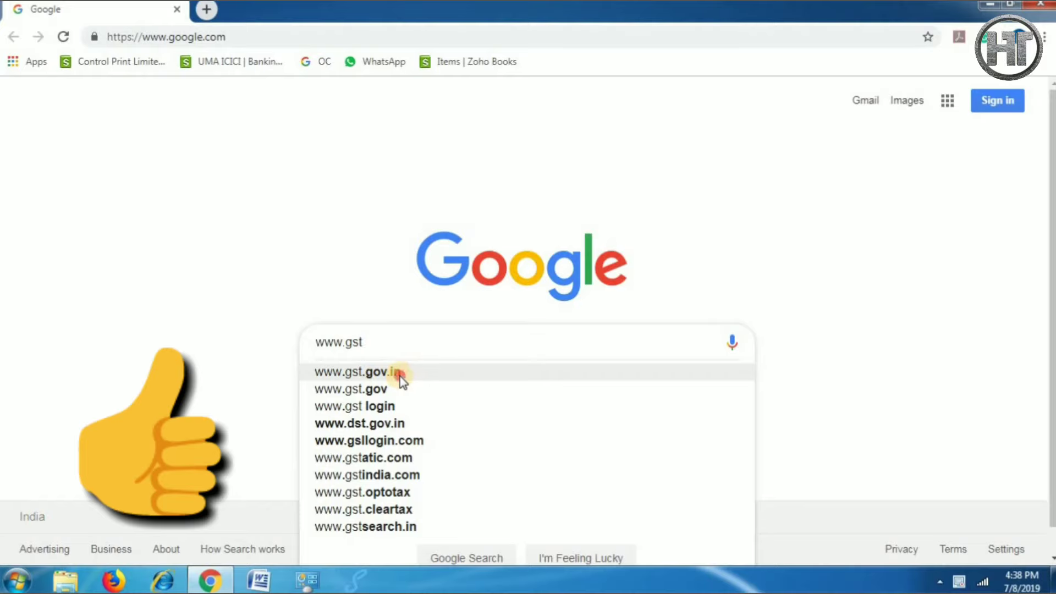
click(399, 378)
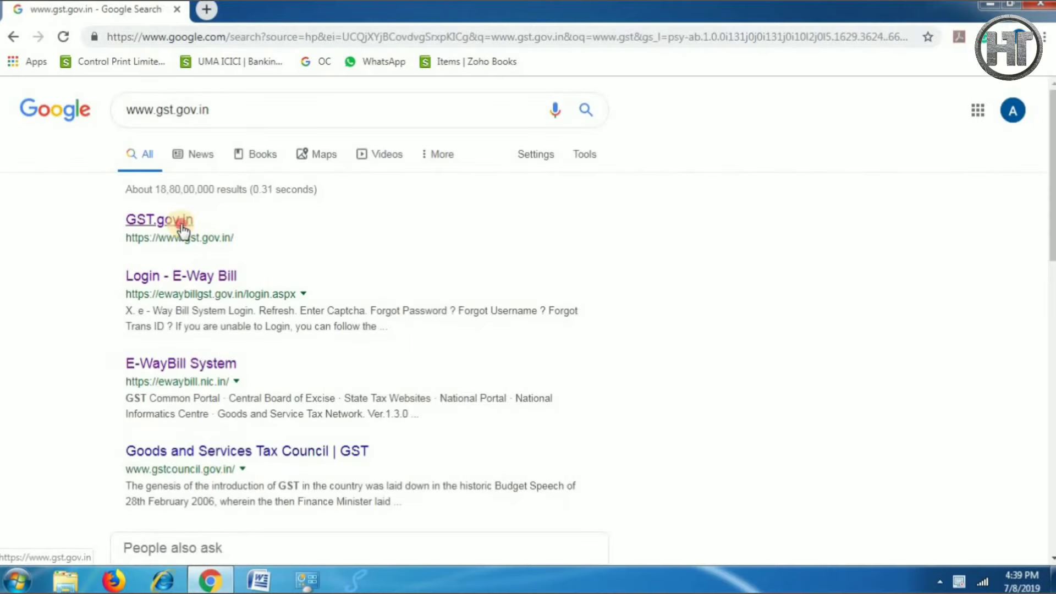
click(182, 225)
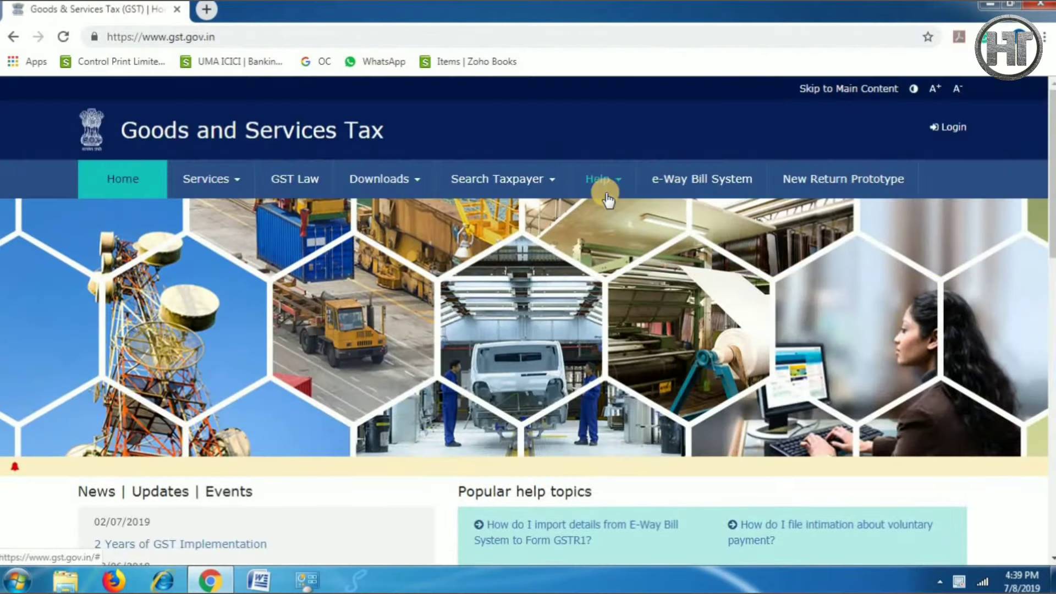
click(107, 36)
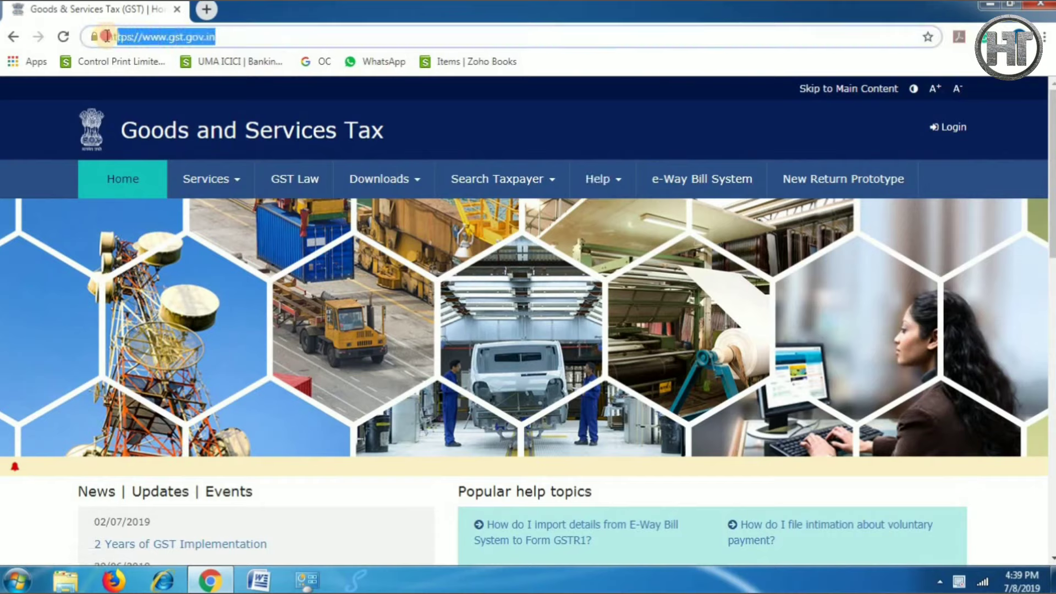
click(163, 104)
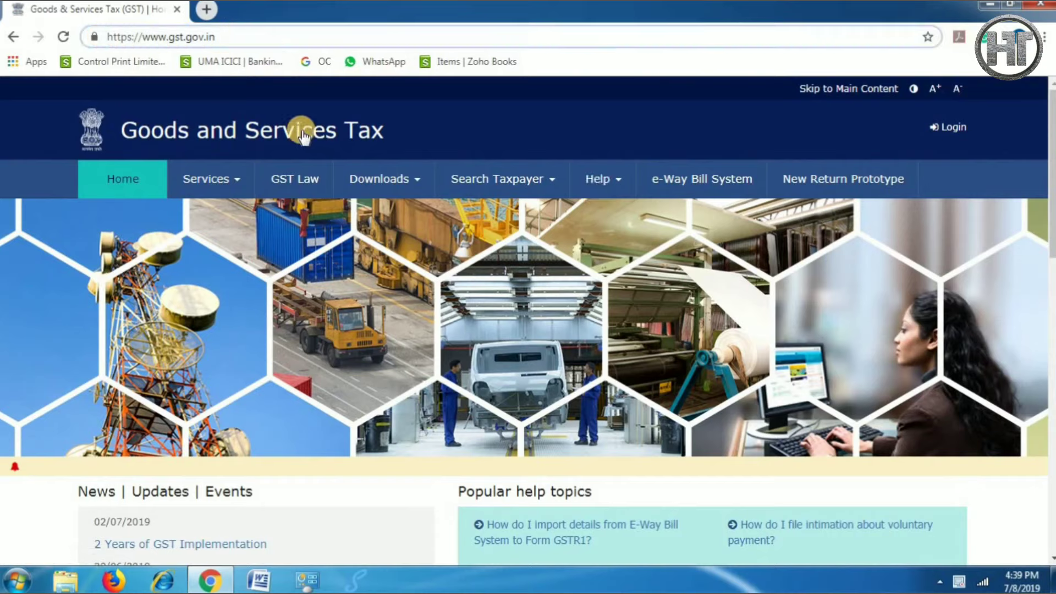
Go from the GST portal's e-Way Bill System page to the external e-Way Bill Portal, accepting the redirect notice
click(678, 181)
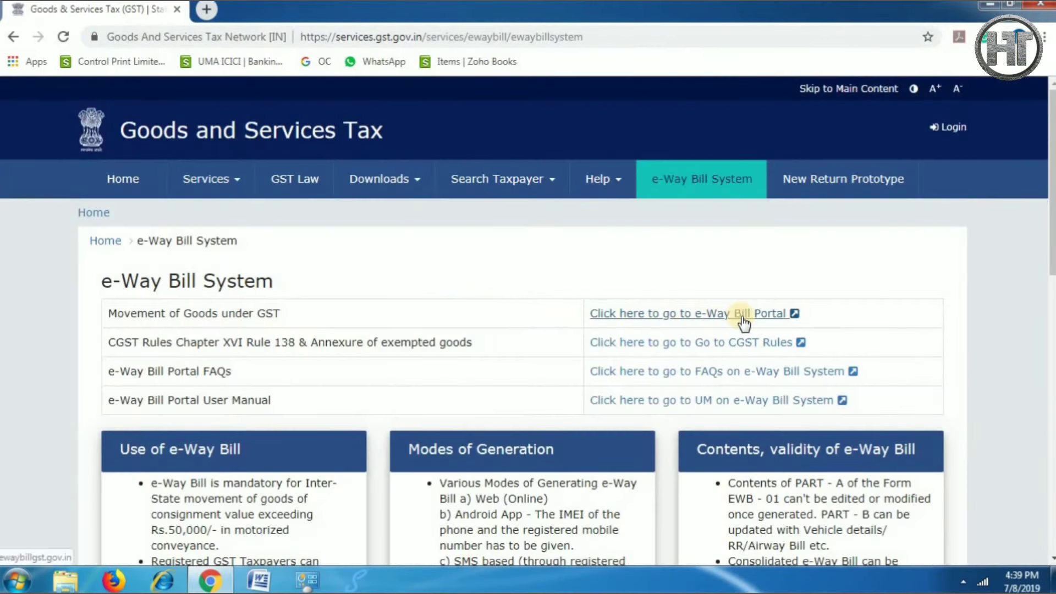
click(779, 316)
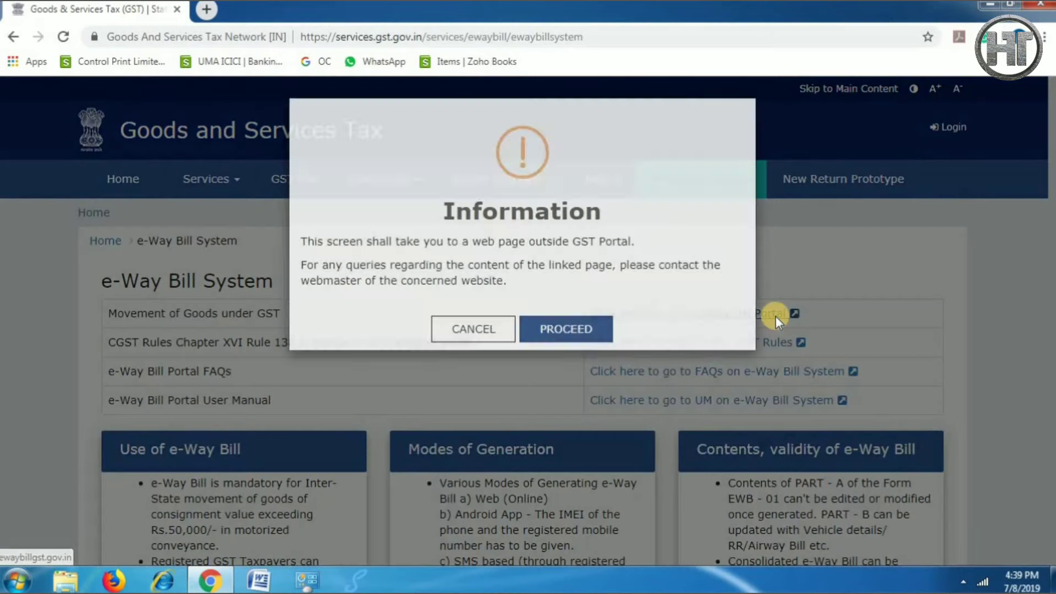
click(560, 354)
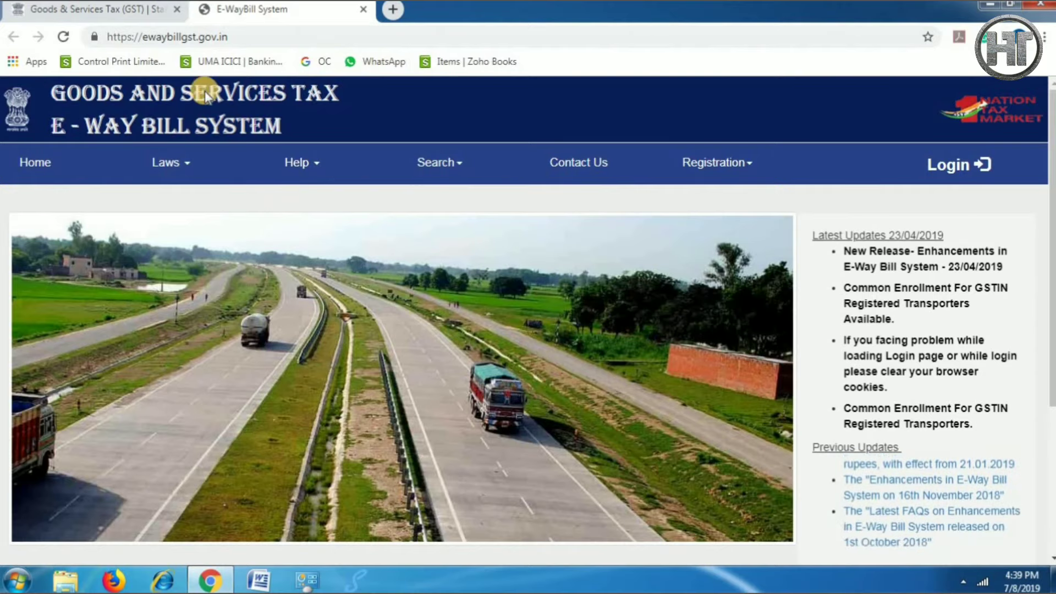
click(97, 29)
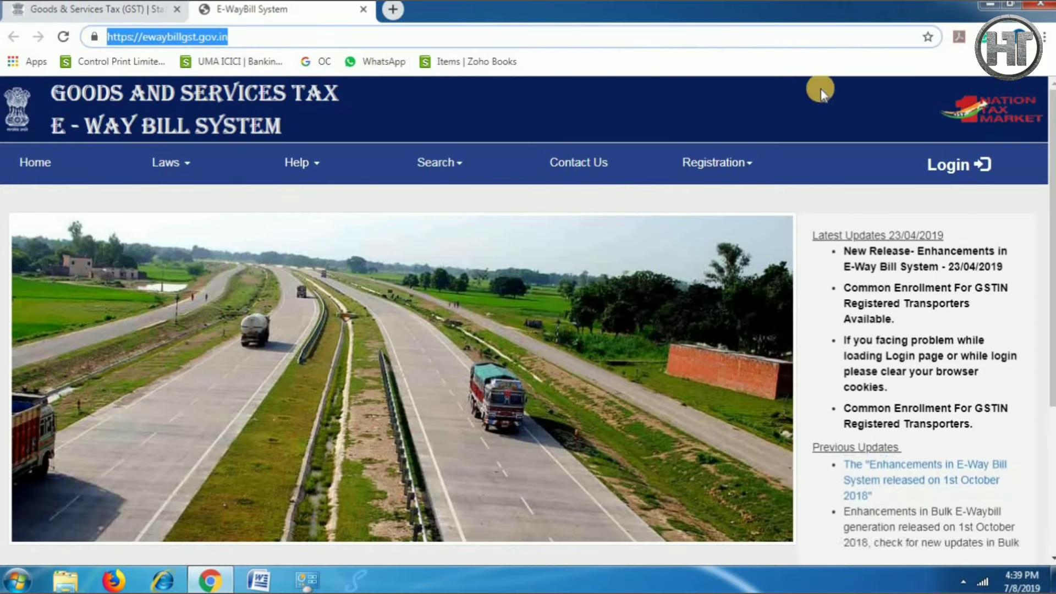
Log in to the e-Way Bill System with the username, account password and captcha, and exit the Change Password page without changing it
click(944, 161)
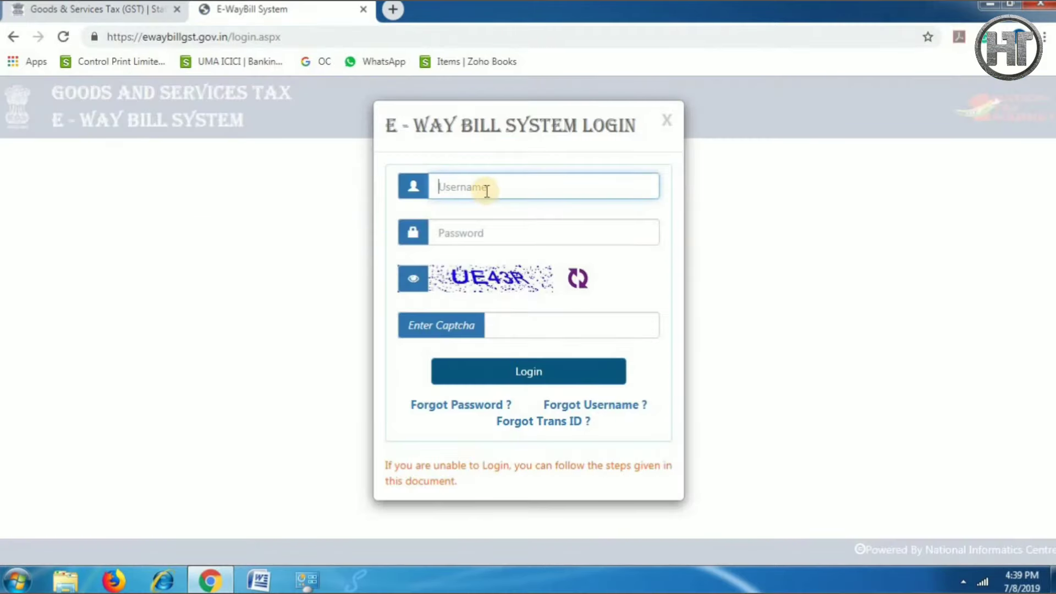
click(486, 190)
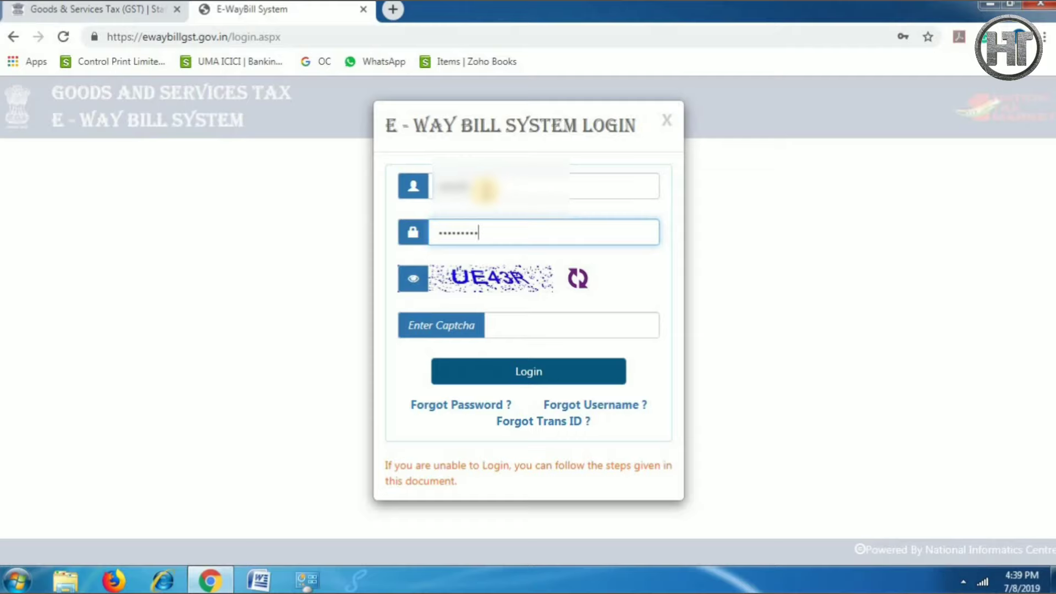
click(533, 330)
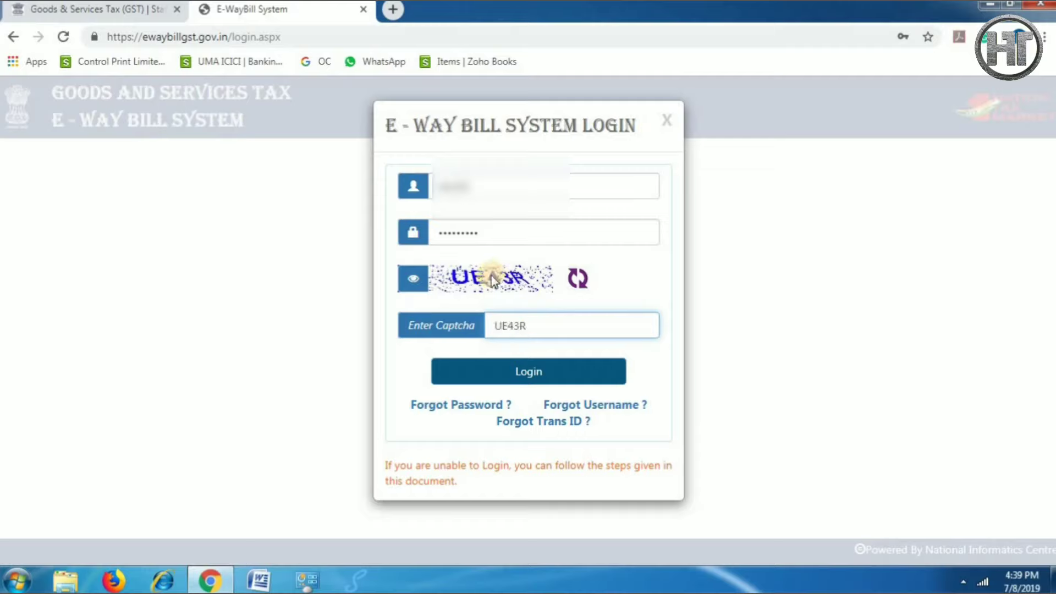
click(551, 372)
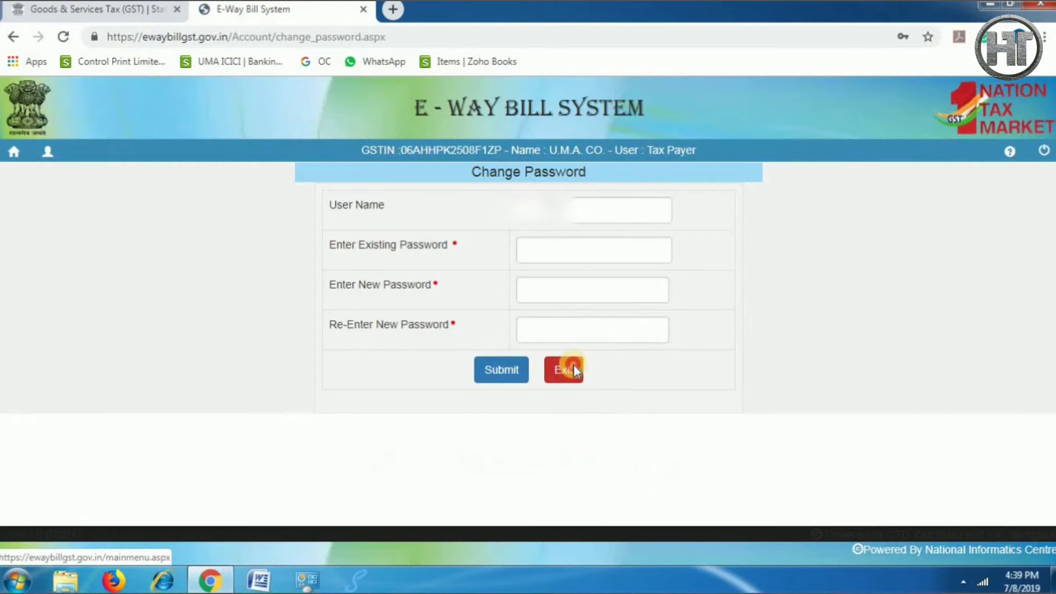
click(560, 368)
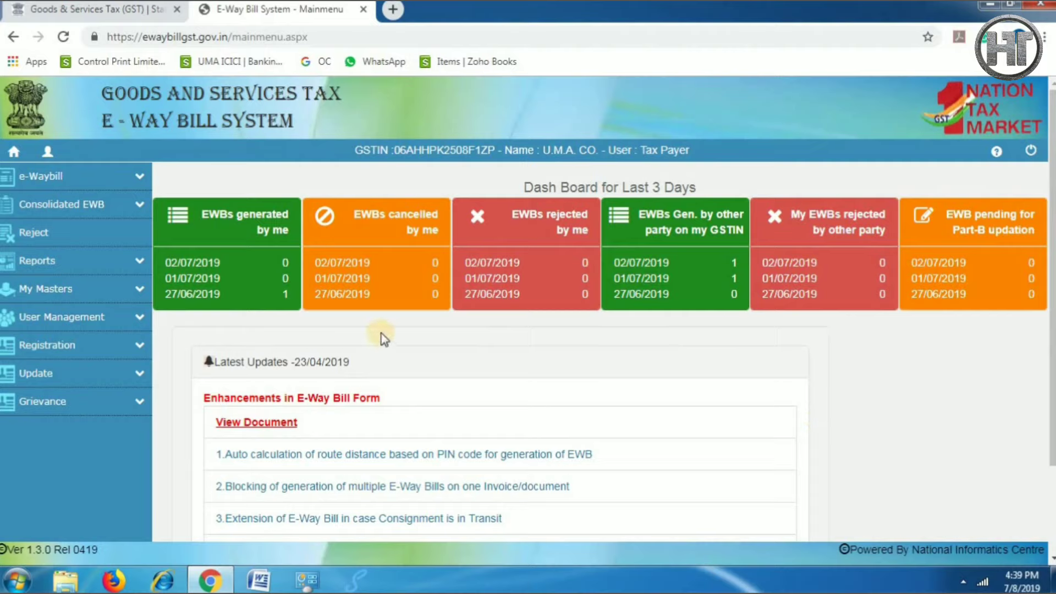
Start a new e-Waybill entry form, review the supply type and keep Tax Invoice as the document type
click(141, 180)
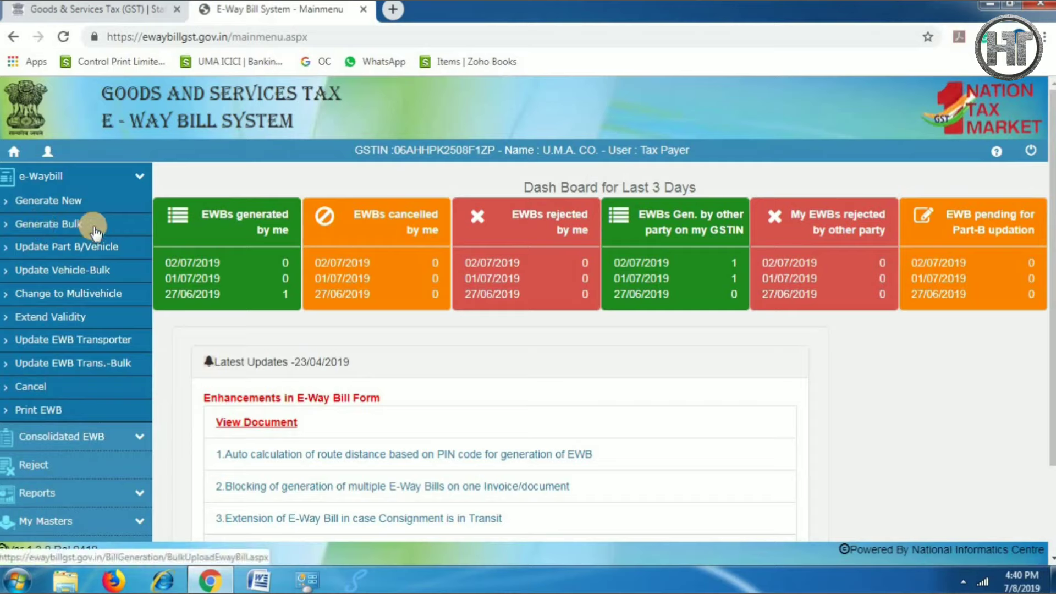
click(71, 200)
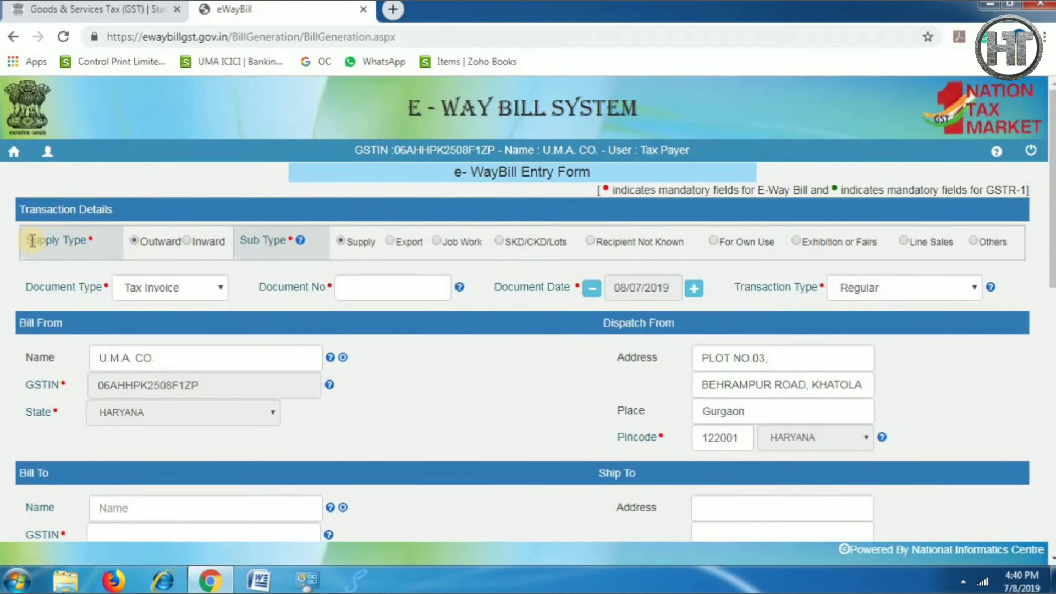
drag(31, 241, 86, 244)
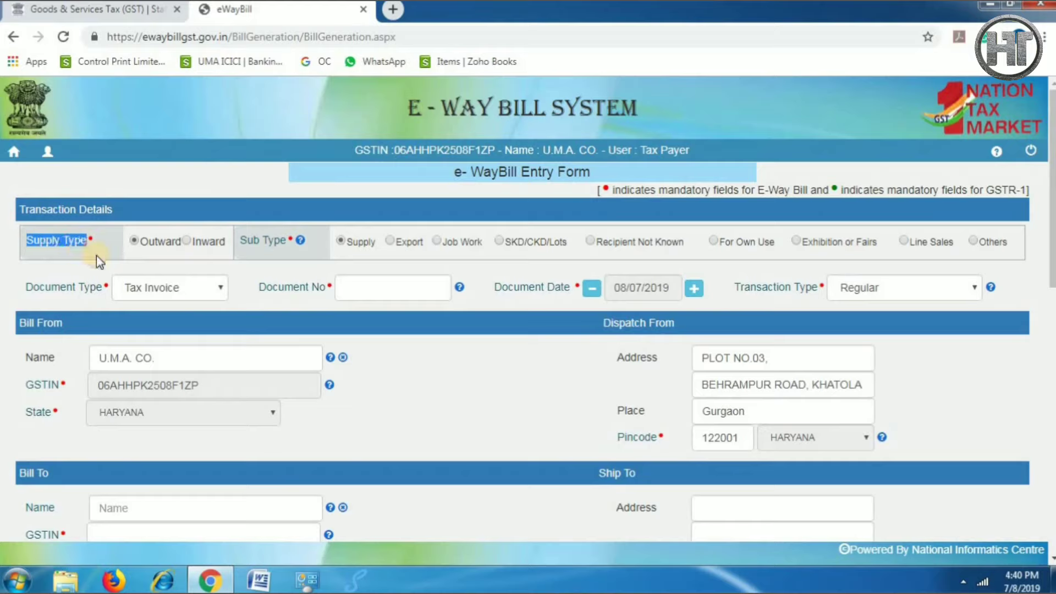
click(97, 255)
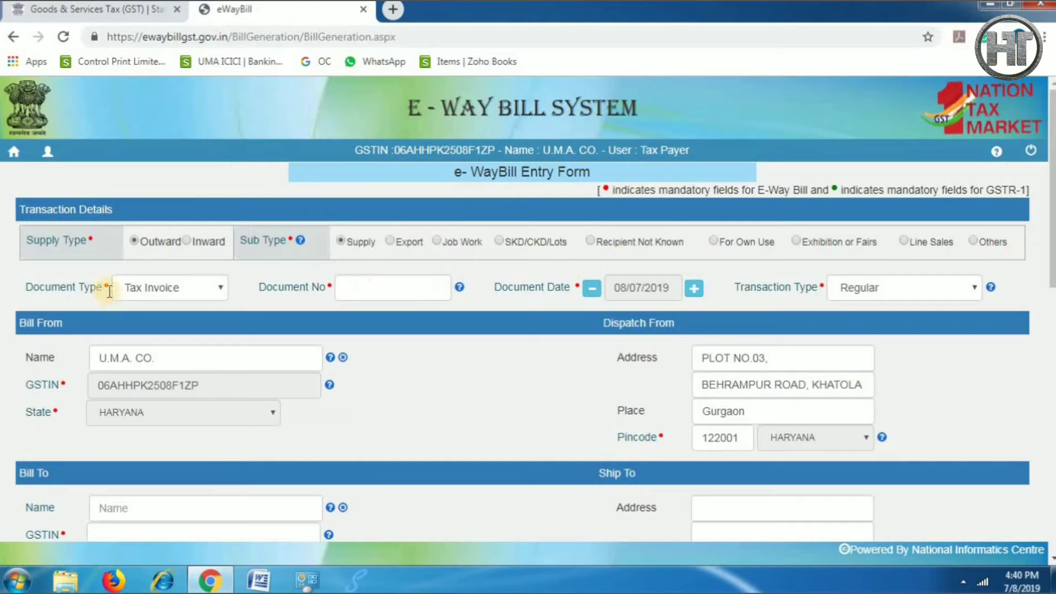
click(164, 289)
click(164, 288)
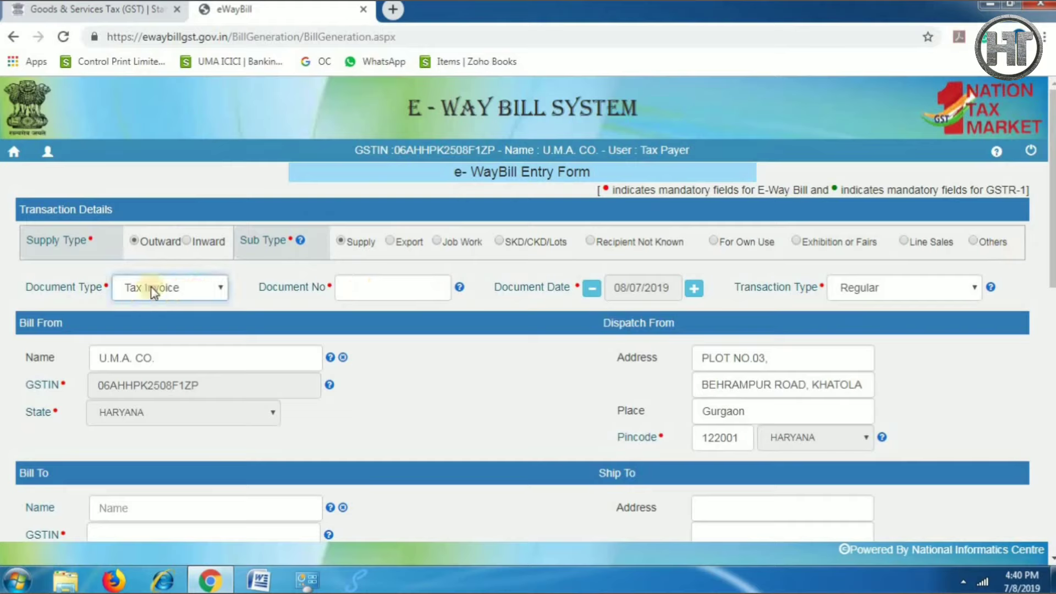
Open the invoice PDF UMA19-2039 from the desktop, maximize it and show its invoice details without the tools pane
click(360, 286)
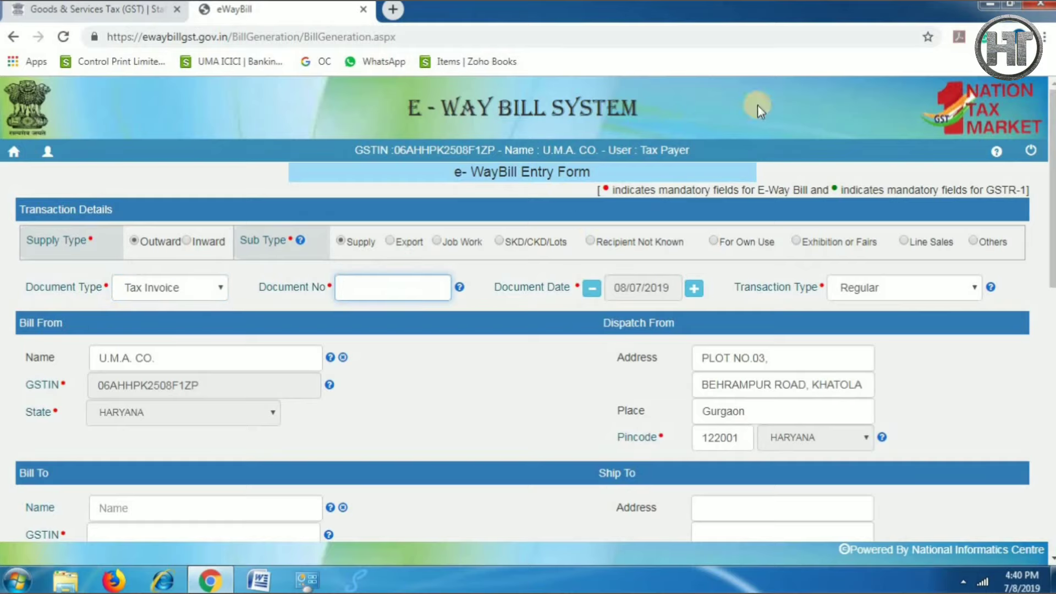
click(990, 4)
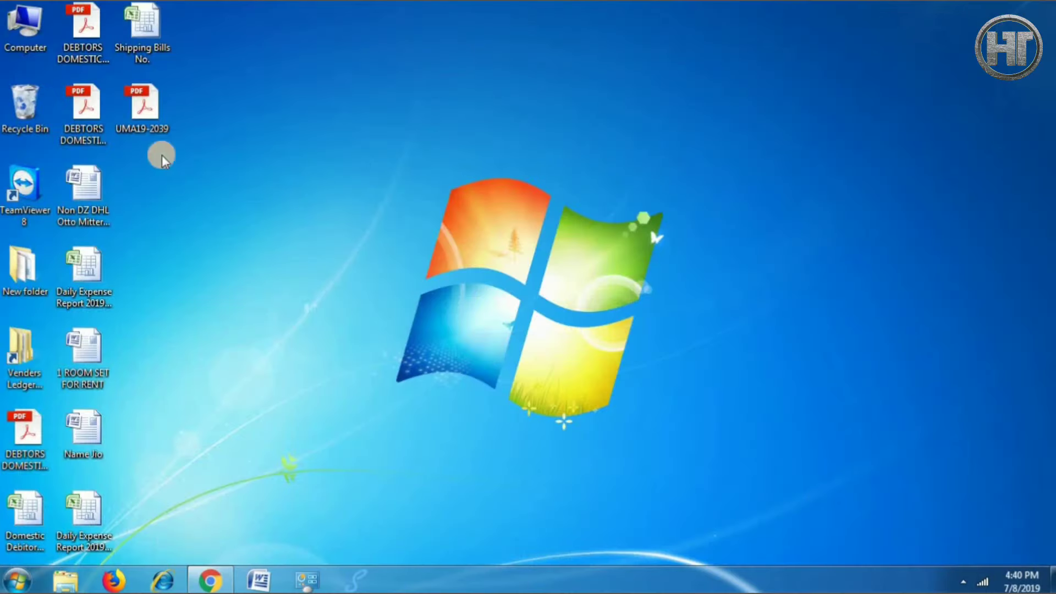
double_click(153, 116)
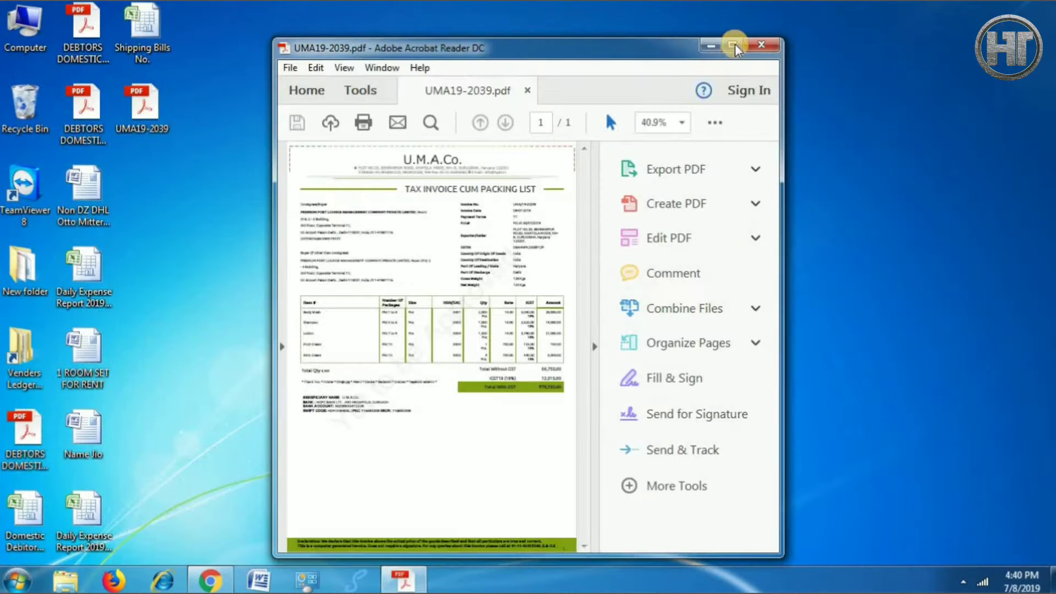
click(739, 42)
scroll(704, 214, down, 5)
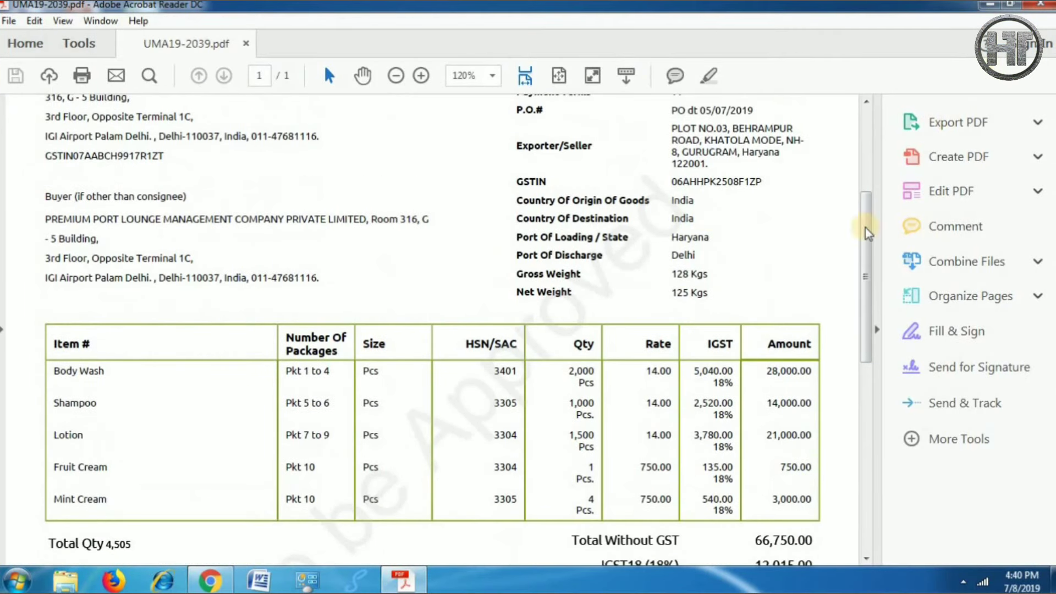
click(875, 330)
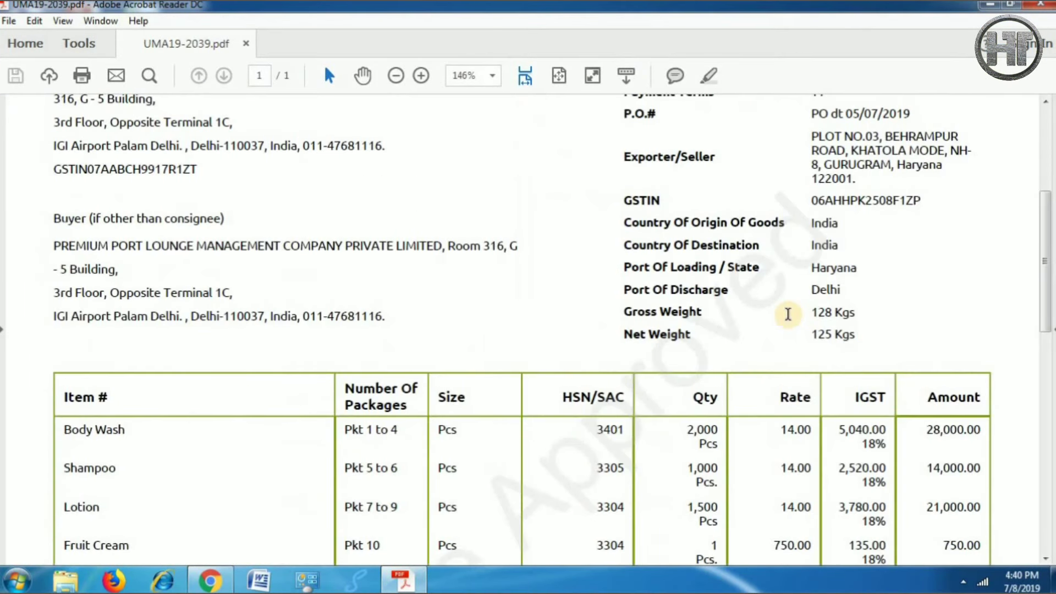
scroll(788, 313, up, 3)
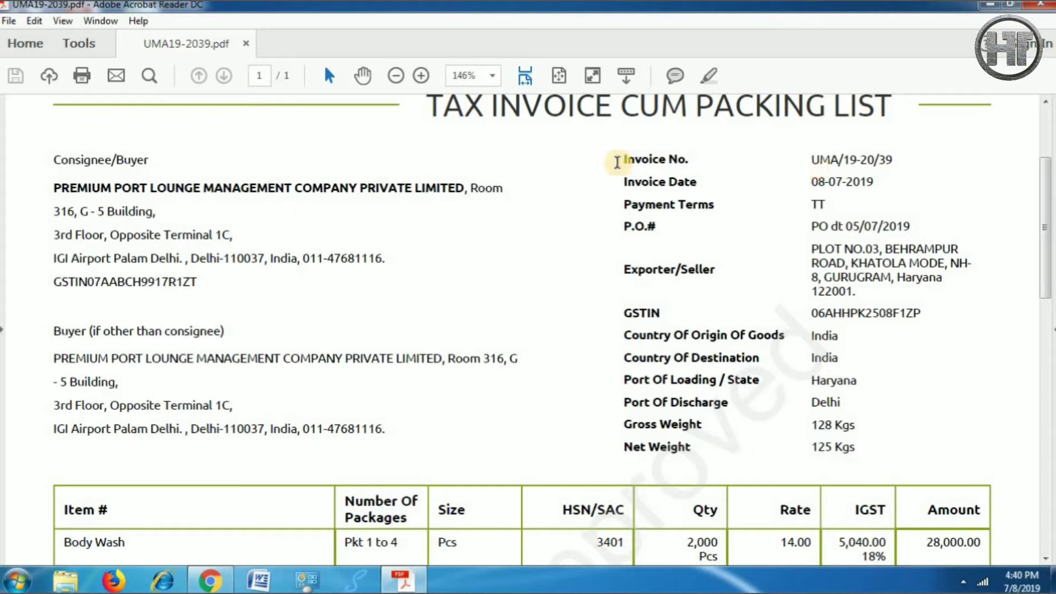
Copy the invoice number UMA/19-20/39 from the PDF into the e-Waybill form's Document No field
drag(617, 158, 899, 172)
key(ctrl+c)
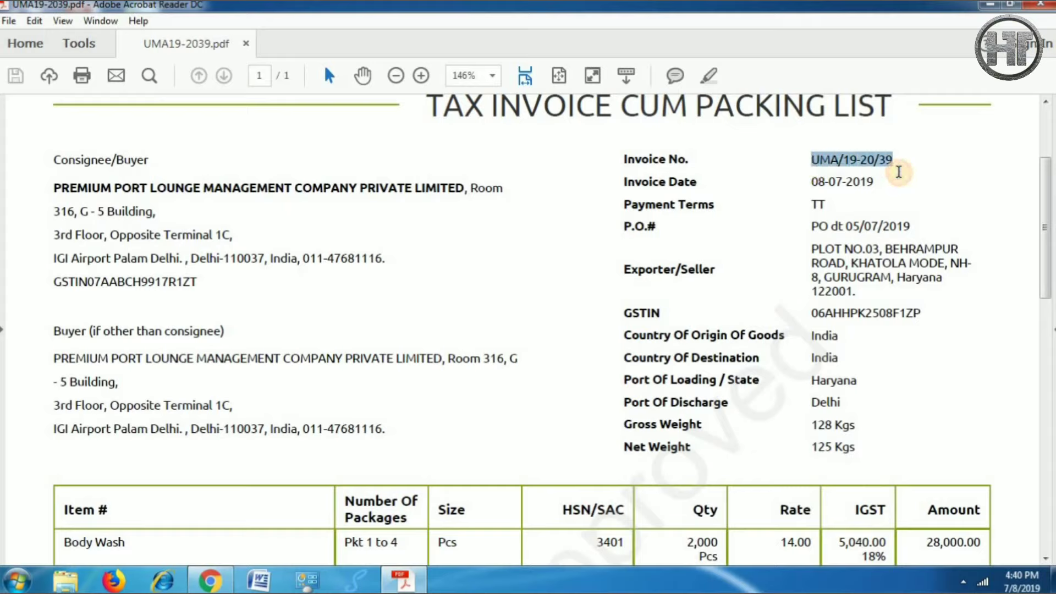
key(alt+Tab)
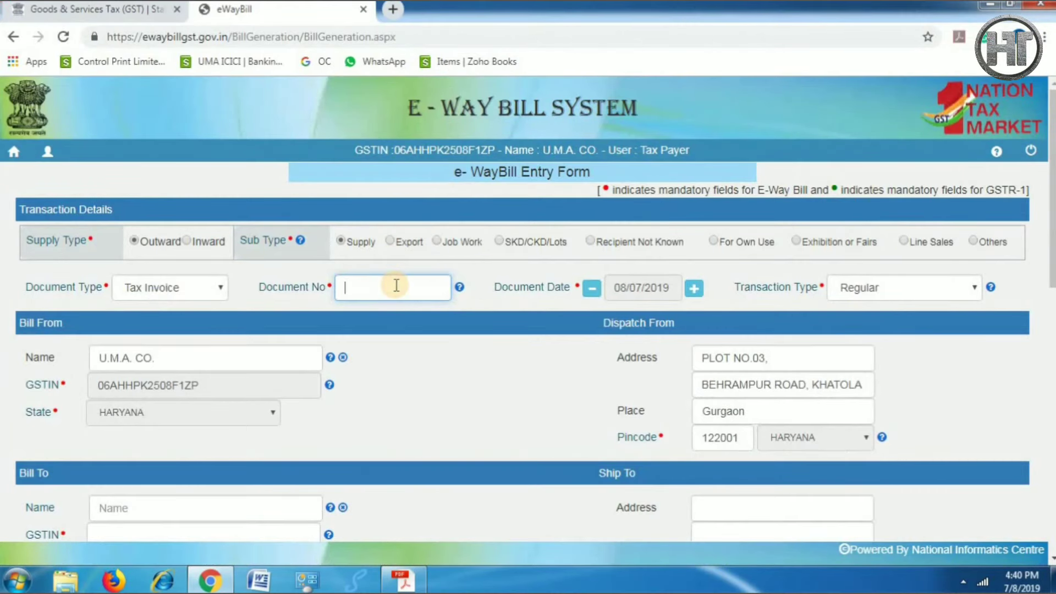
key(ctrl+v)
Check the invoice date in the PDF, set the form's document date to 08/07/2019 and keep the transaction type Regular
key(alt+Tab)
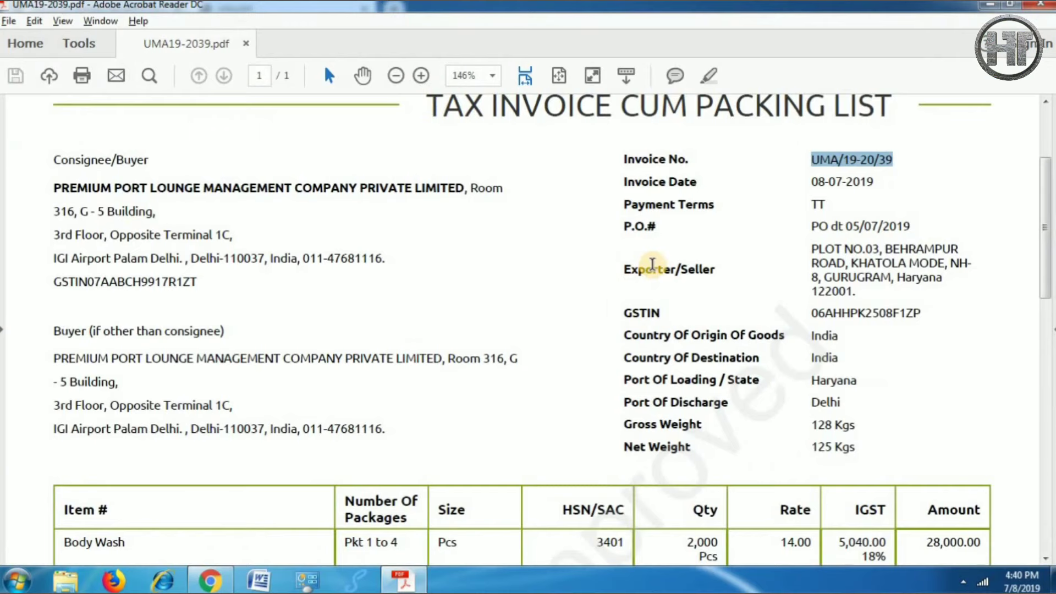
scroll(653, 265, down, 1)
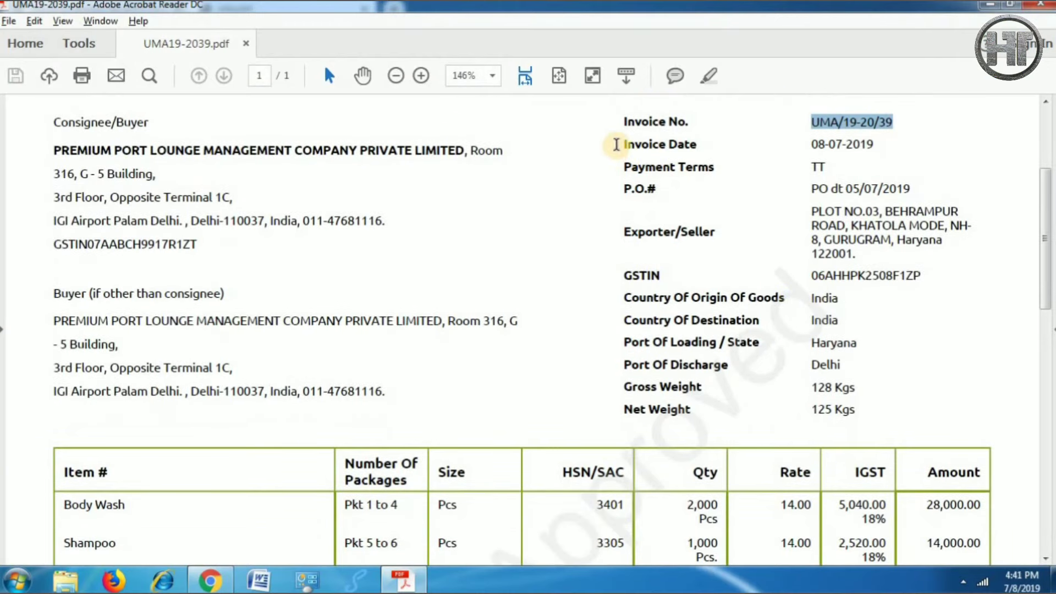
drag(619, 144, 886, 154)
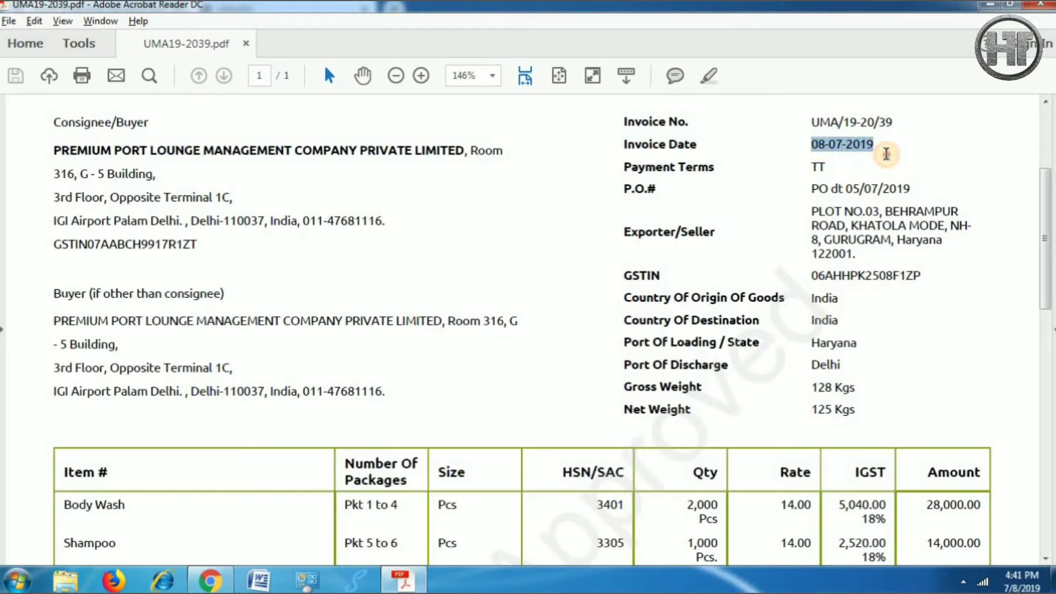
click(895, 155)
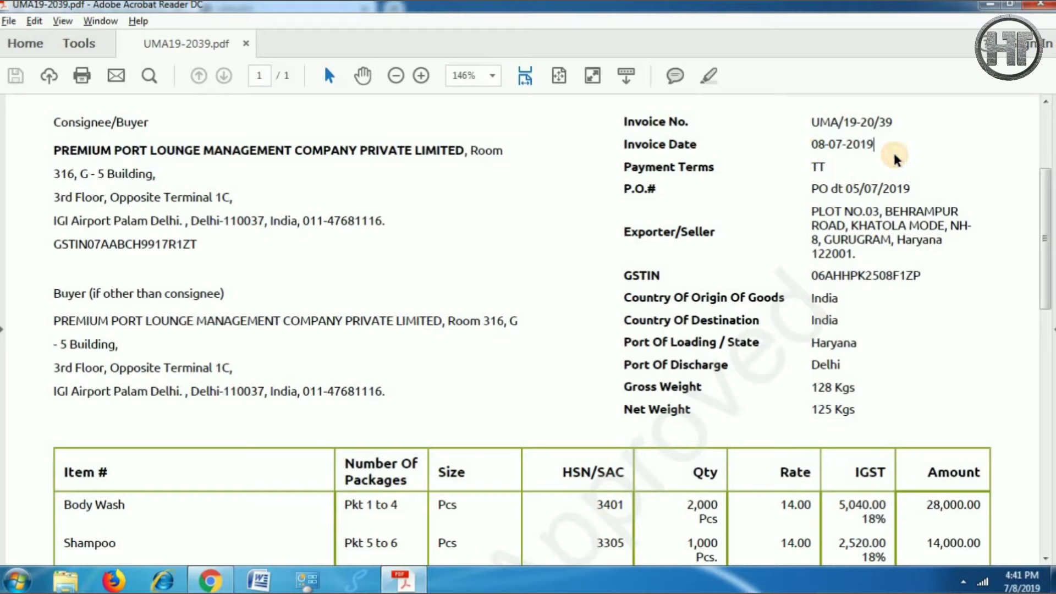
key(alt+Tab)
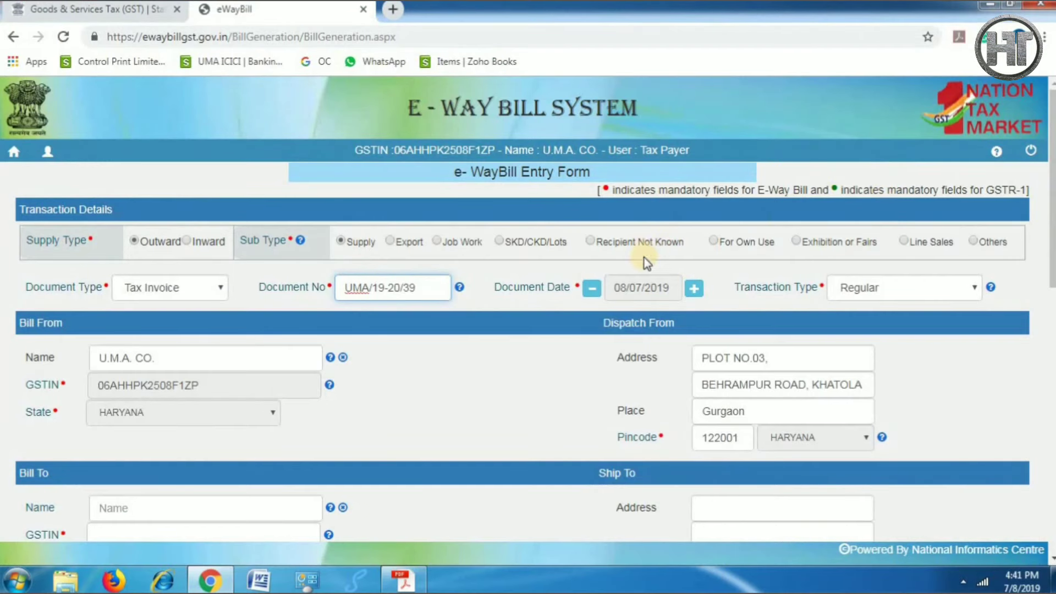
scroll(818, 302, down, 1)
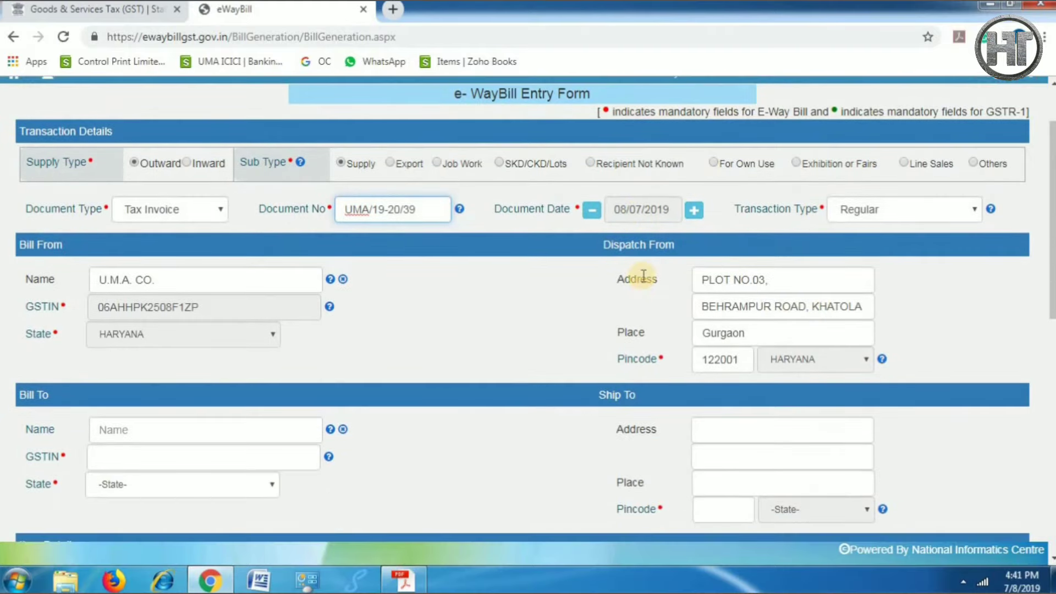
click(641, 210)
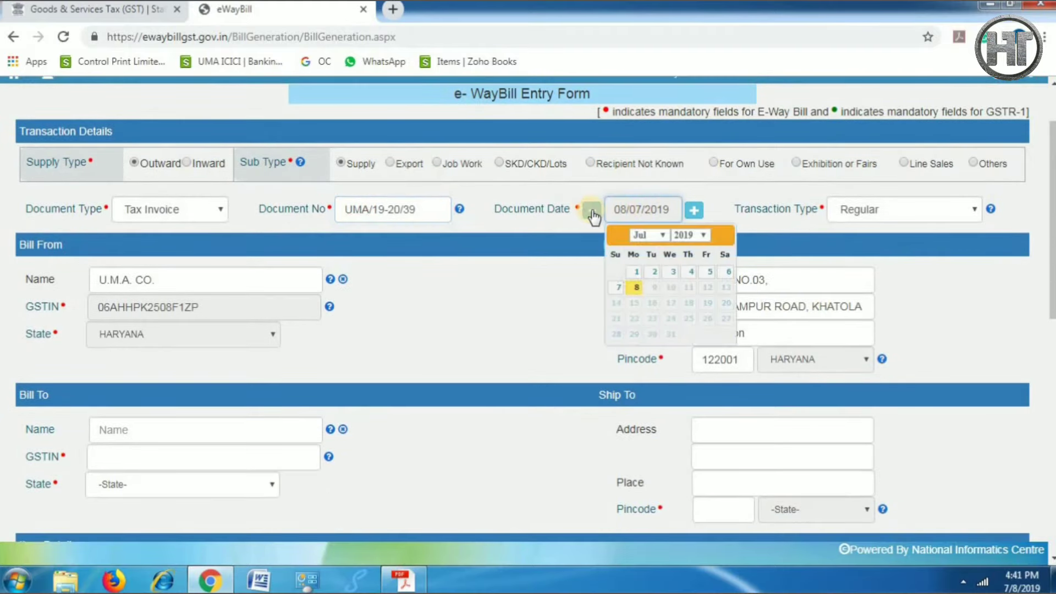
click(635, 284)
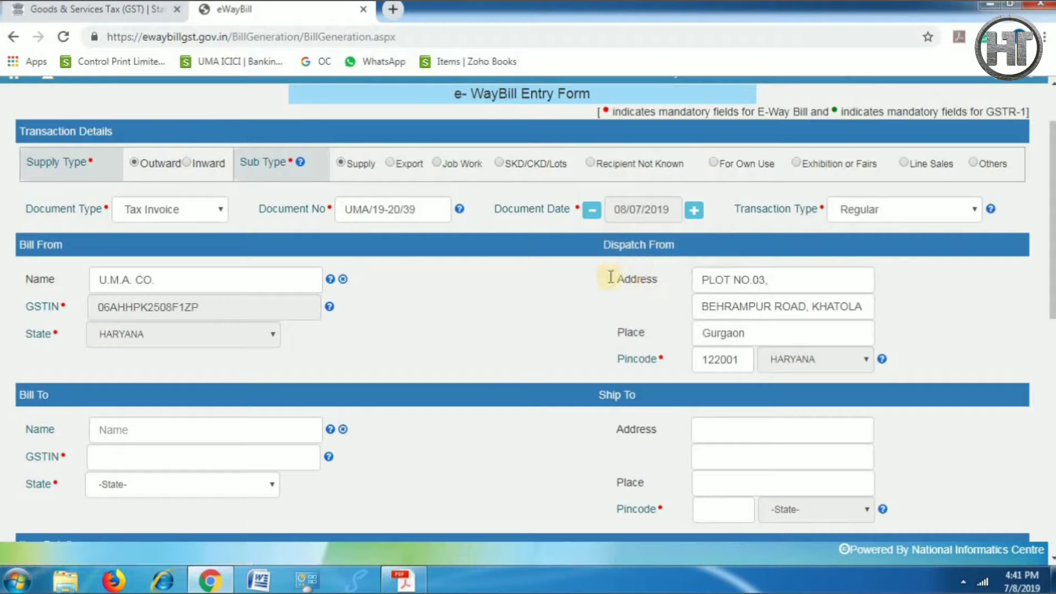
click(870, 209)
click(871, 207)
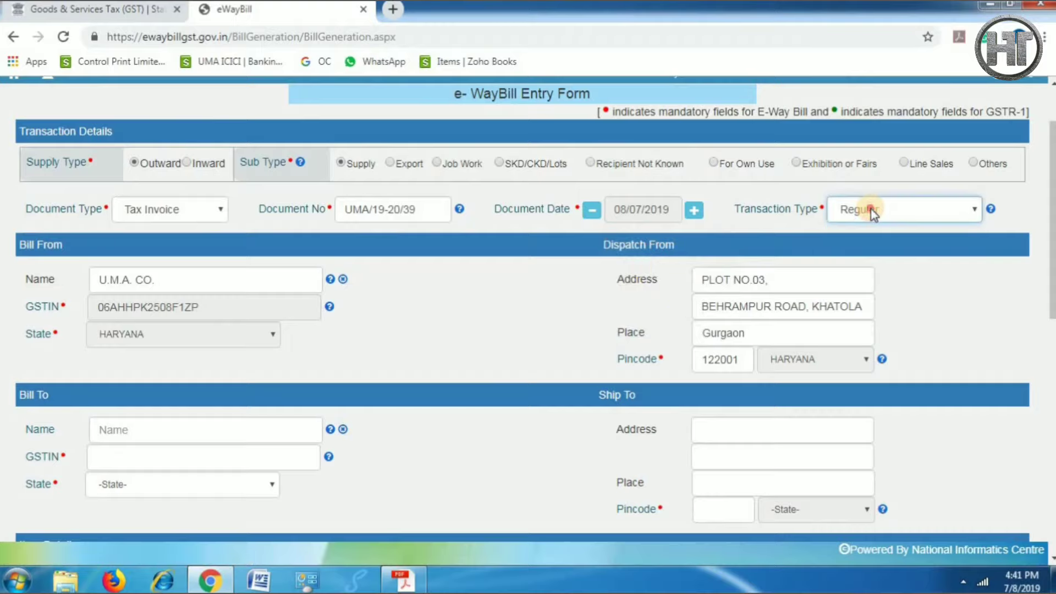
Review the available transaction types and choose Regular again for the document
click(872, 207)
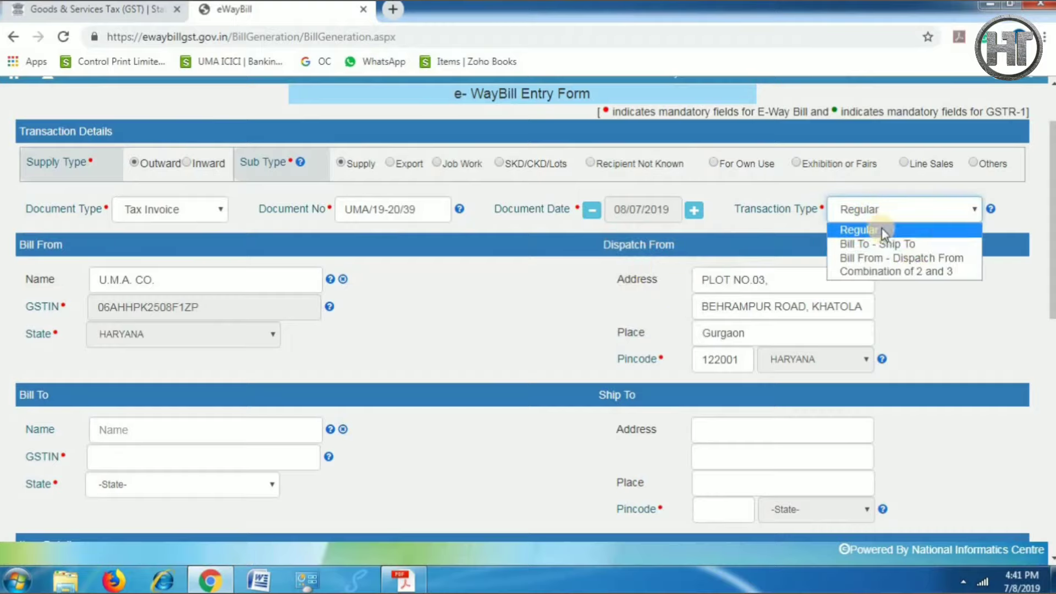
click(883, 231)
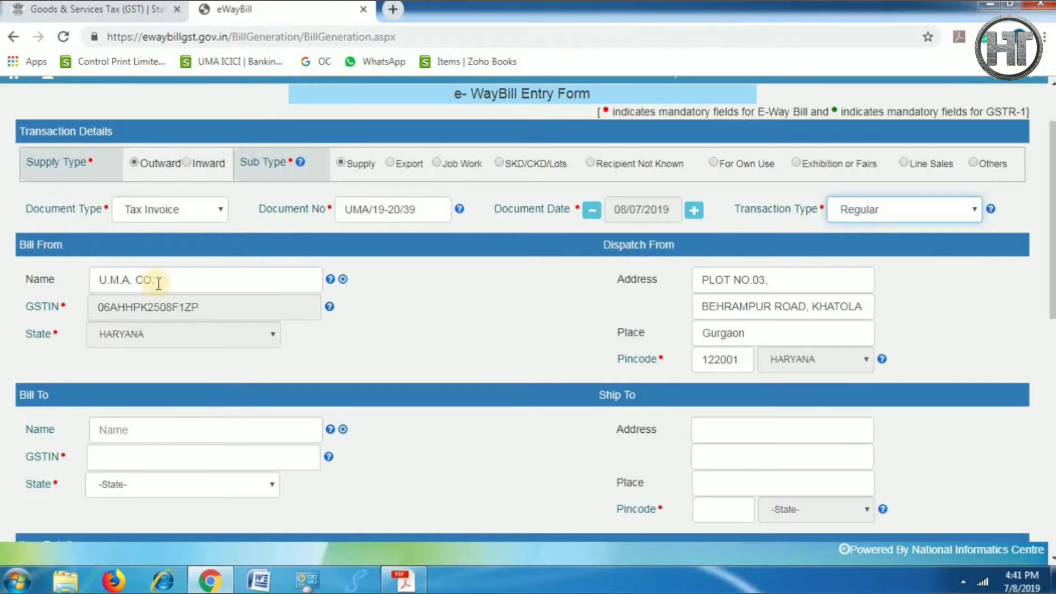
scroll(684, 325, down, 3)
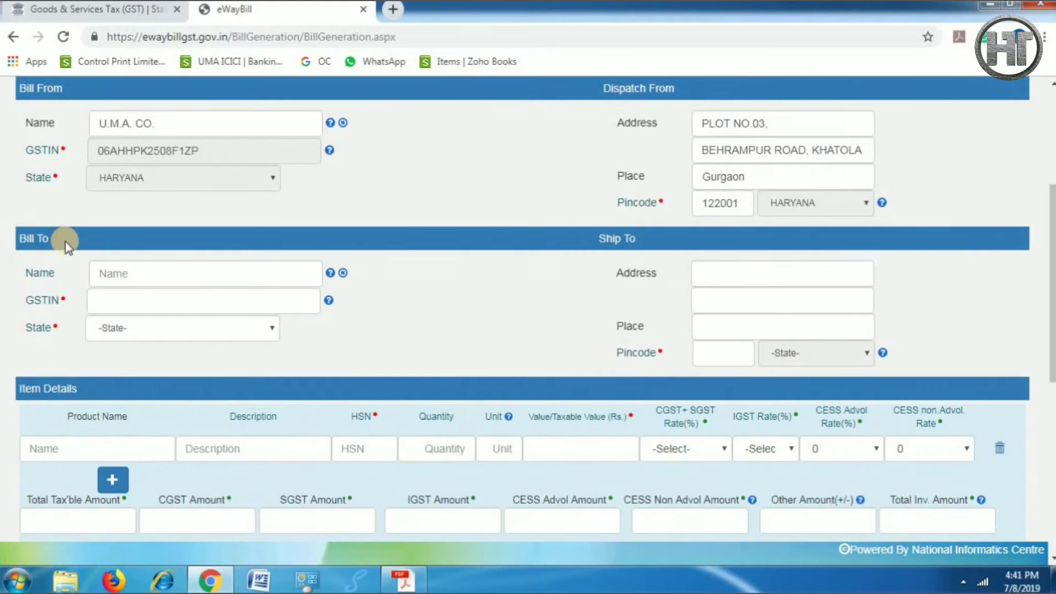
Copy the consignee's GSTIN from the invoice PDF into the Bill To GSTIN field of the e-Waybill form
click(125, 297)
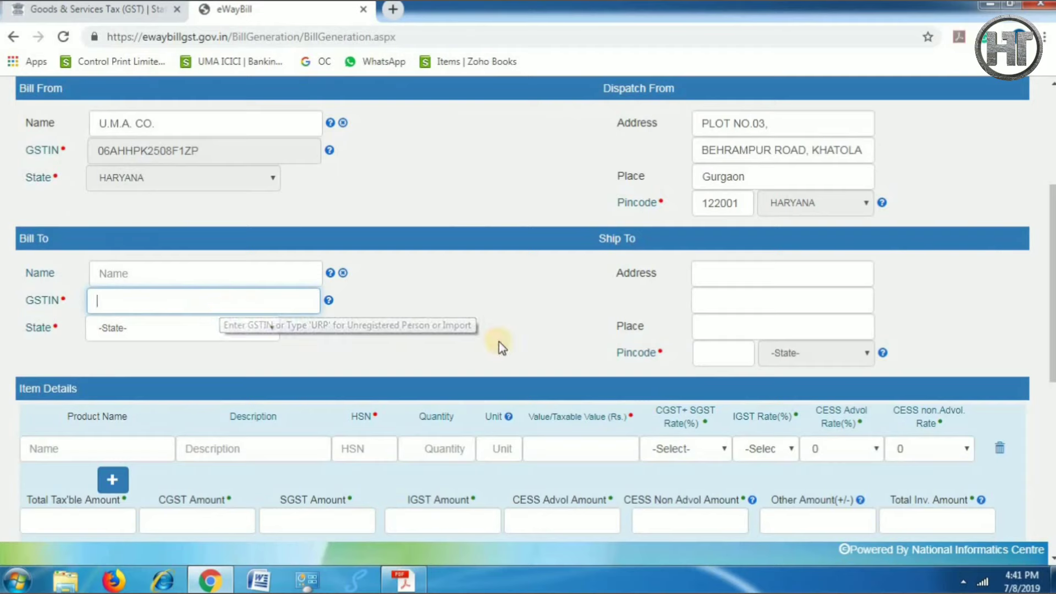
key(alt+Tab)
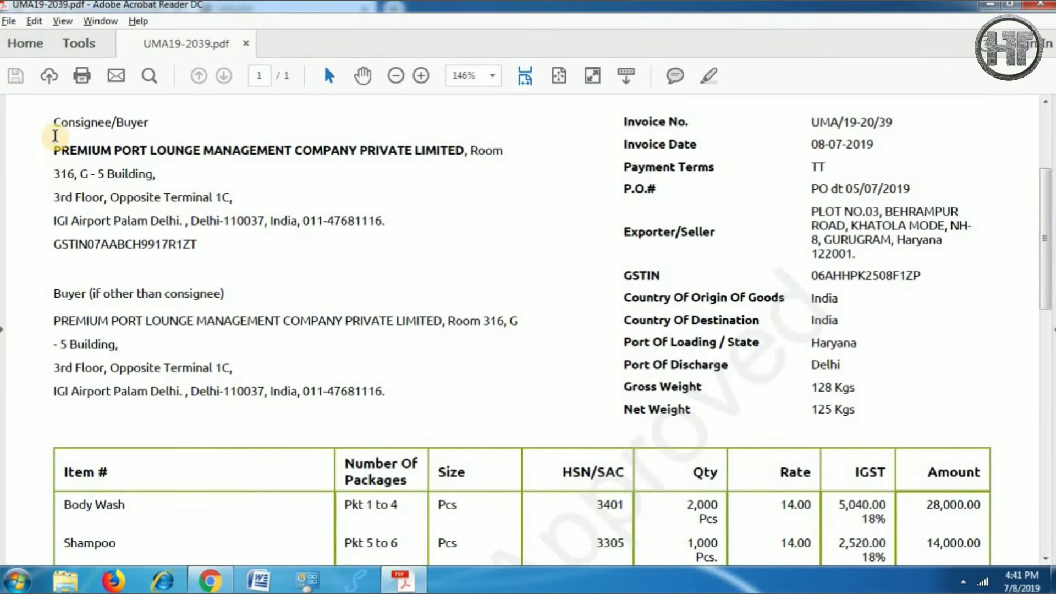
drag(53, 122, 146, 123)
click(192, 150)
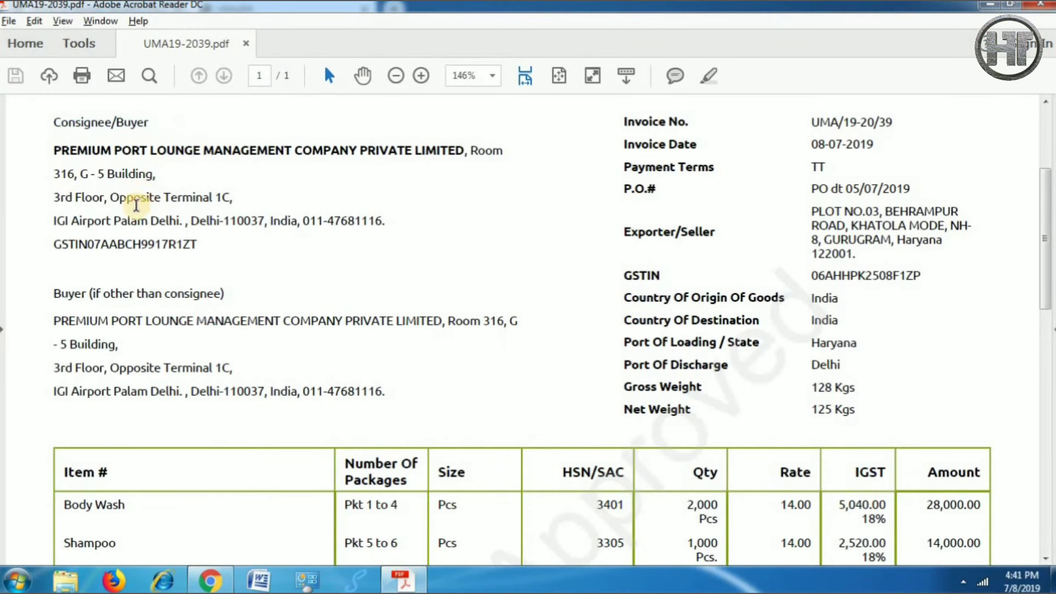
drag(208, 243, 86, 245)
key(ctrl+c)
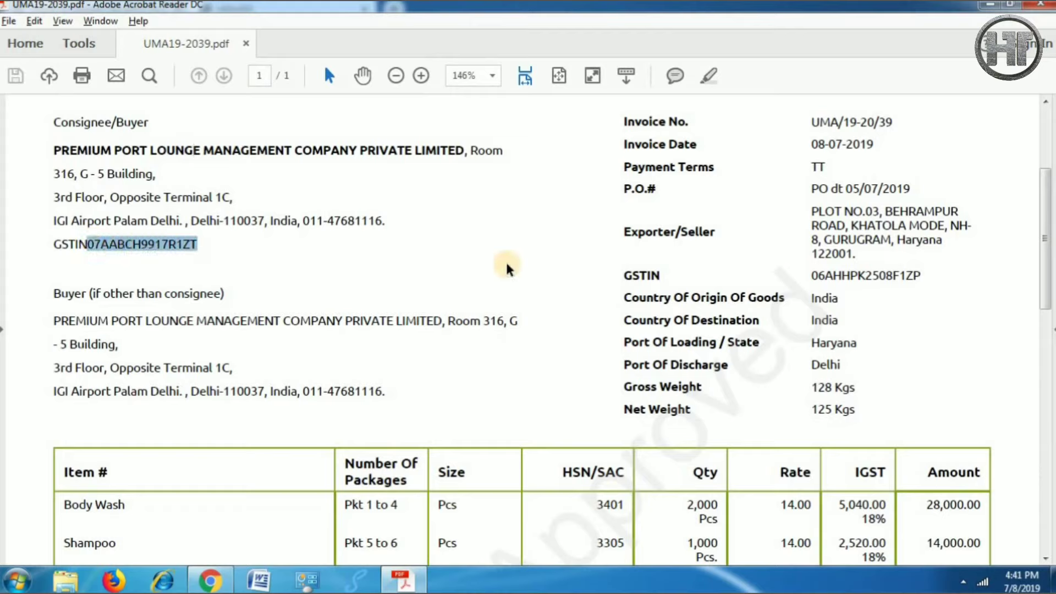
key(alt+Tab)
click(192, 297)
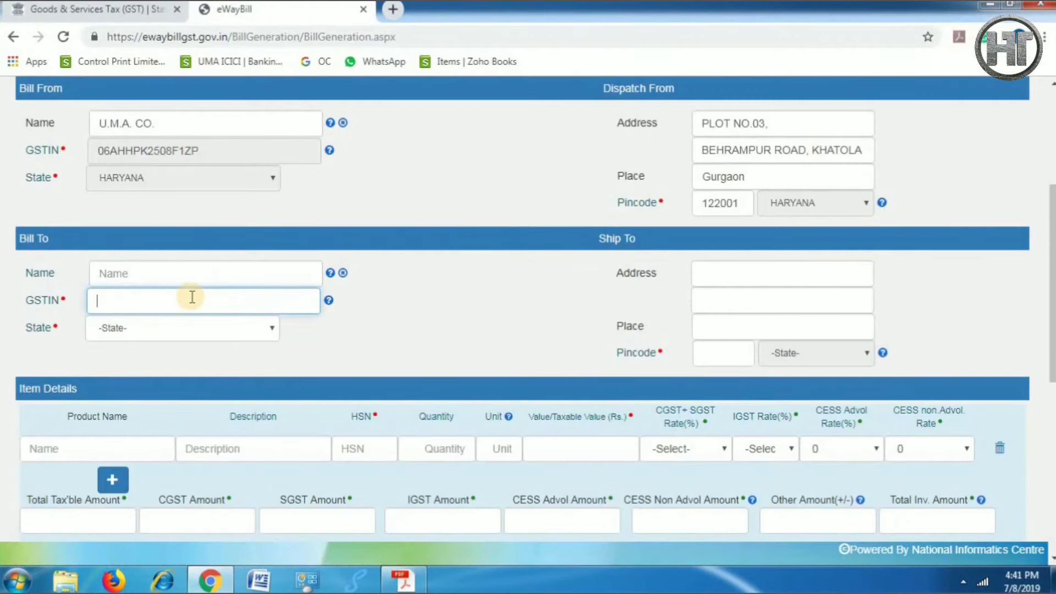
key(ctrl+v)
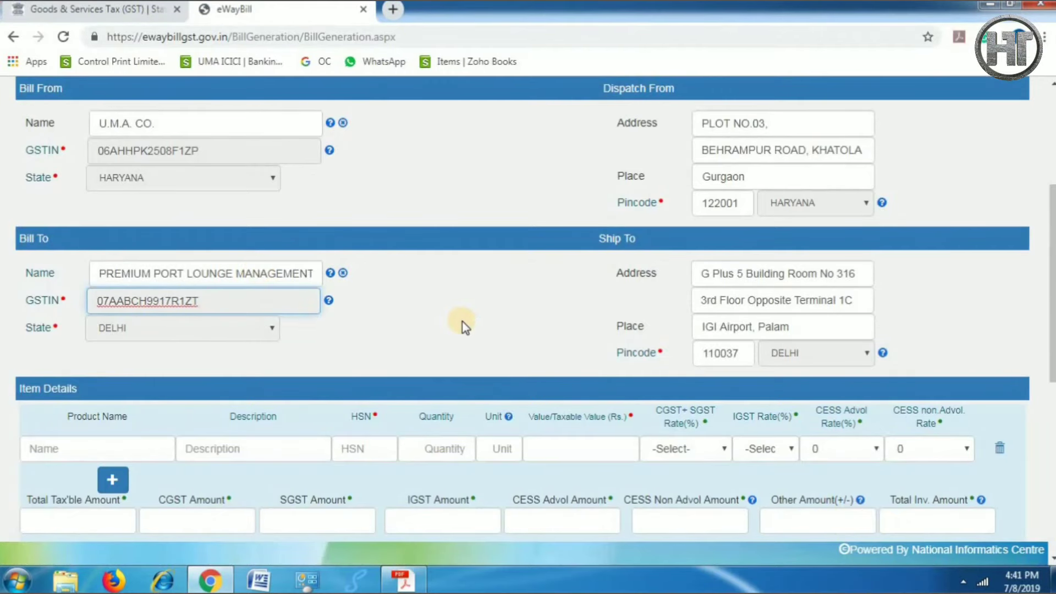
Check the address and item list in the invoice PDF, and enter HERBAL PRODUCT as the product name in the first item row
scroll(463, 322, down, 1)
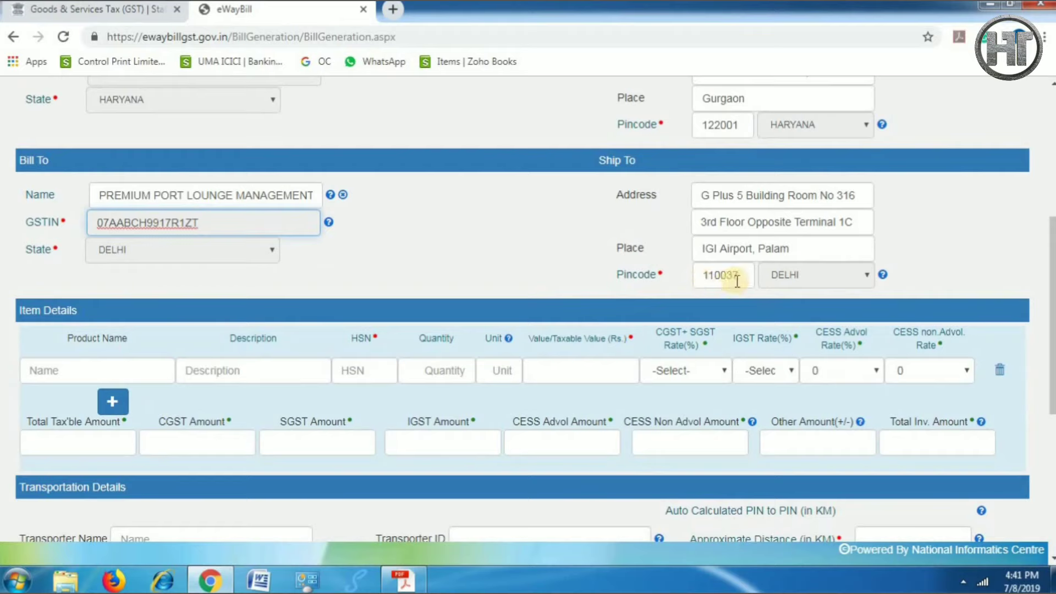
key(alt+Tab)
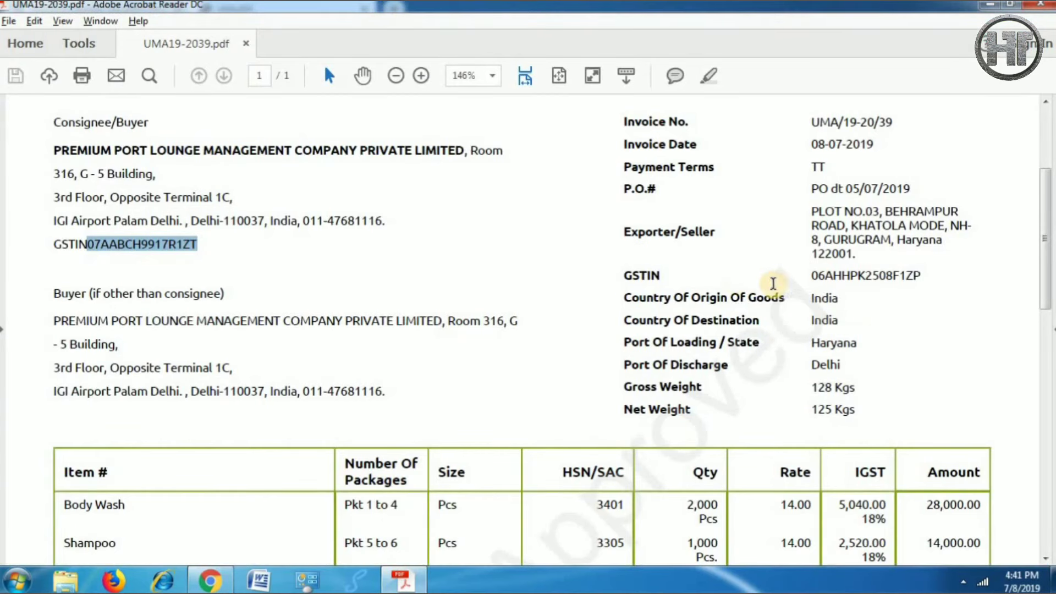
scroll(1048, 245, down, 2)
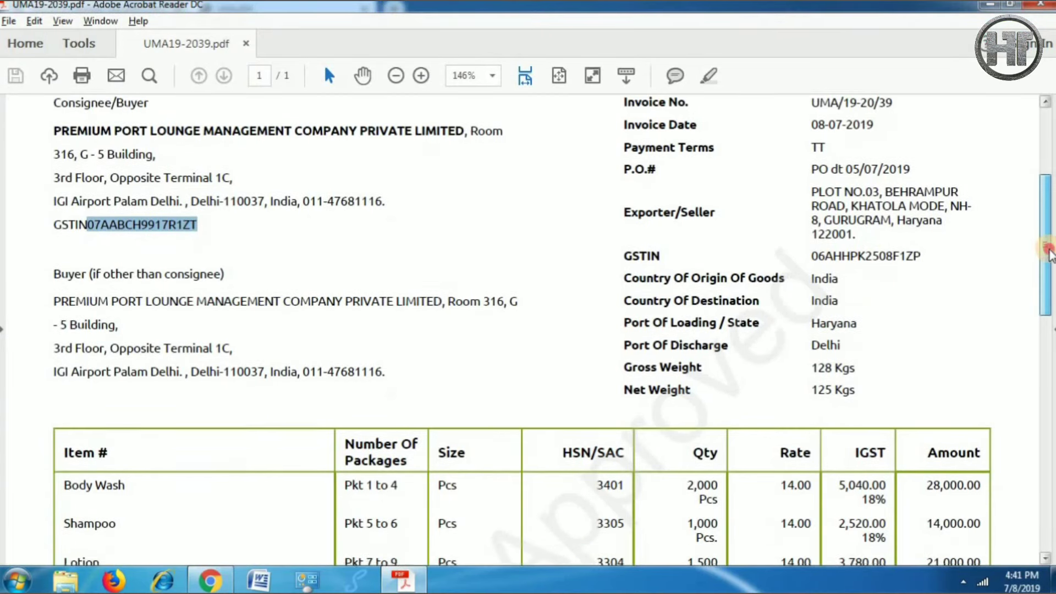
key(alt+Tab)
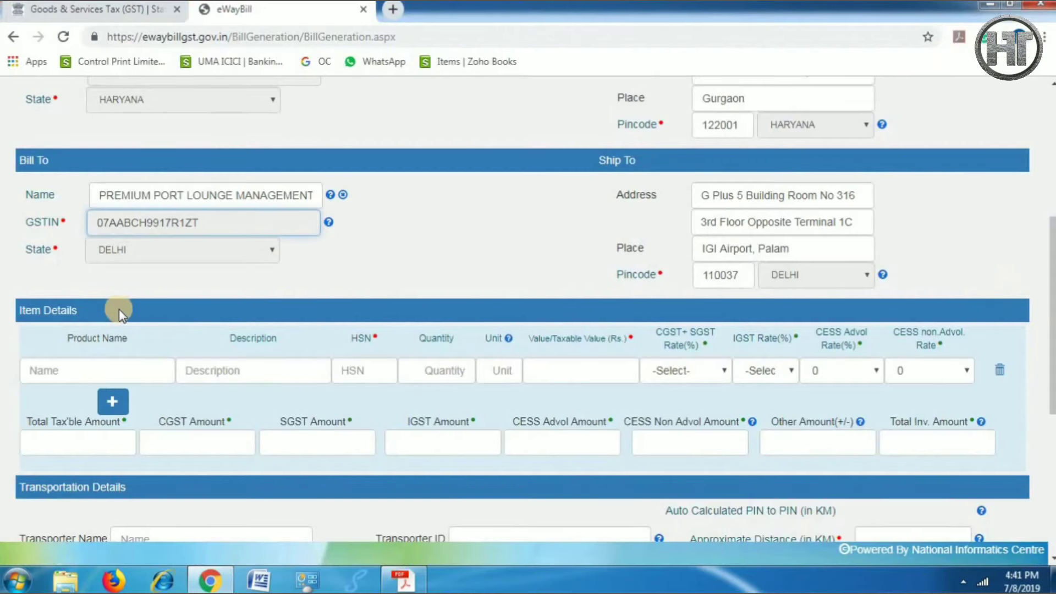
scroll(440, 303, down, 2)
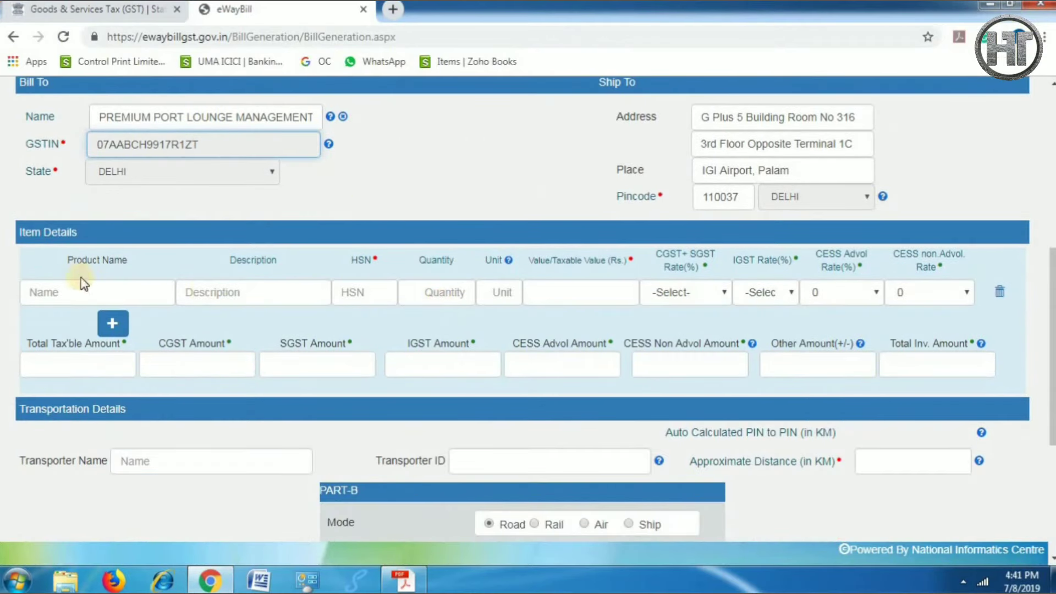
drag(137, 262, 62, 261)
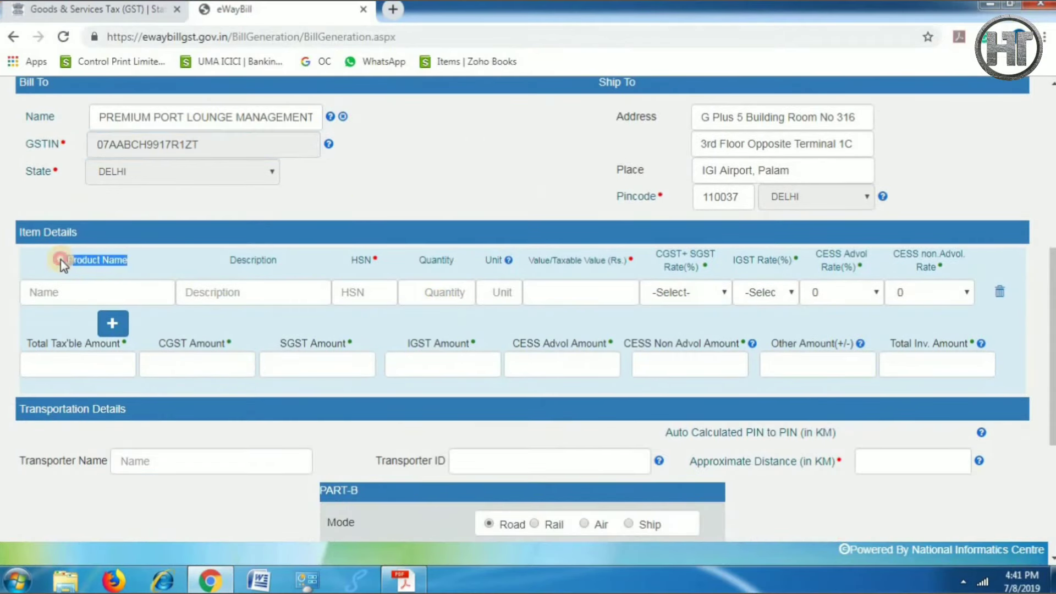
click(74, 280)
key(alt+Tab)
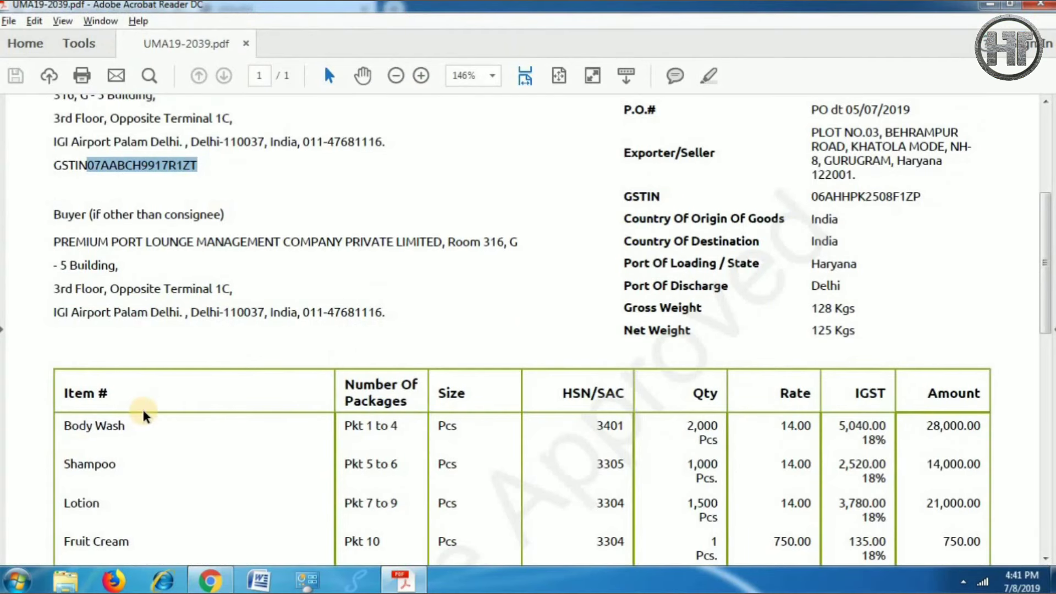
scroll(146, 415, down, 1)
scroll(146, 417, down, 2)
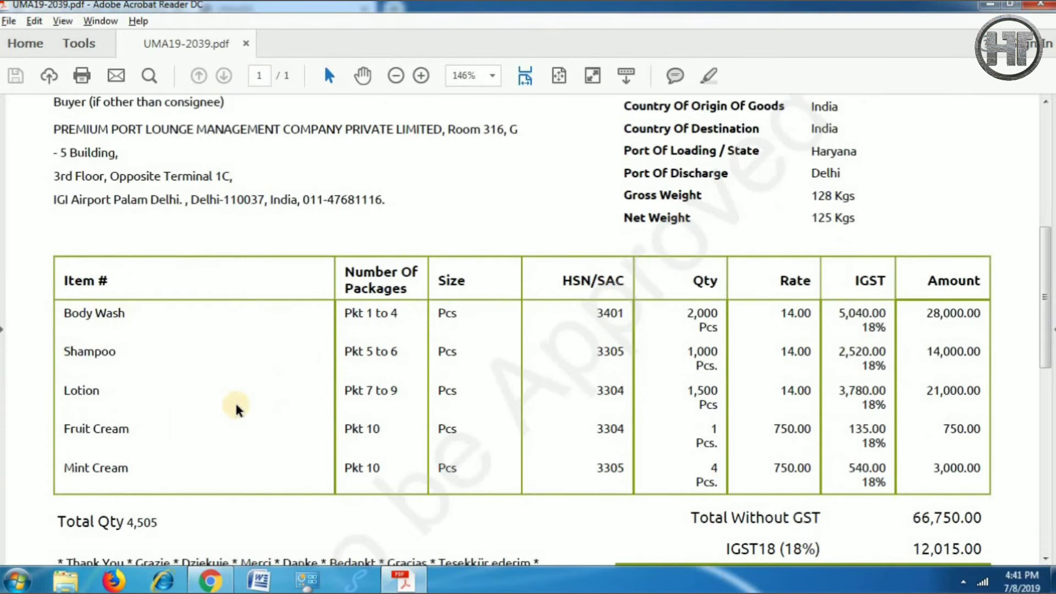
key(alt+Tab)
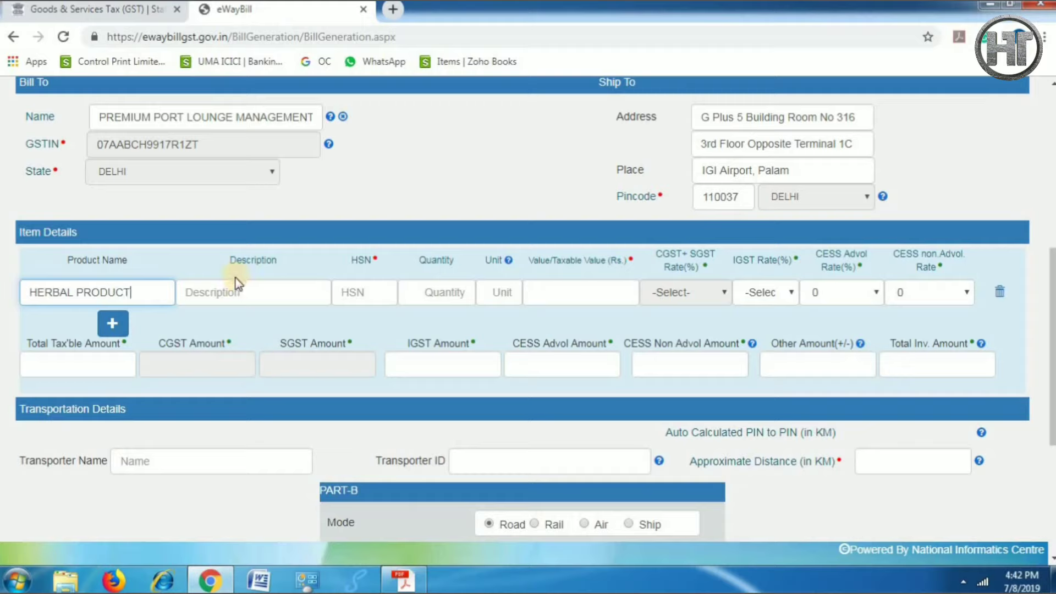
Enter HERBAL GEL as the item's description and the Body Wash HSN code 3401 from the invoice PDF
click(231, 299)
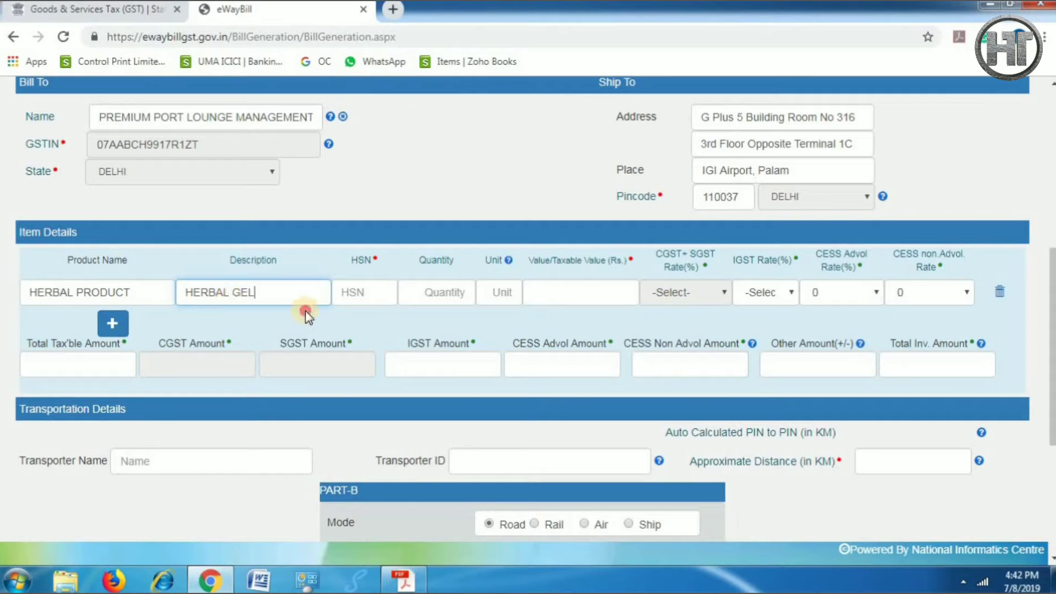
drag(237, 260, 322, 260)
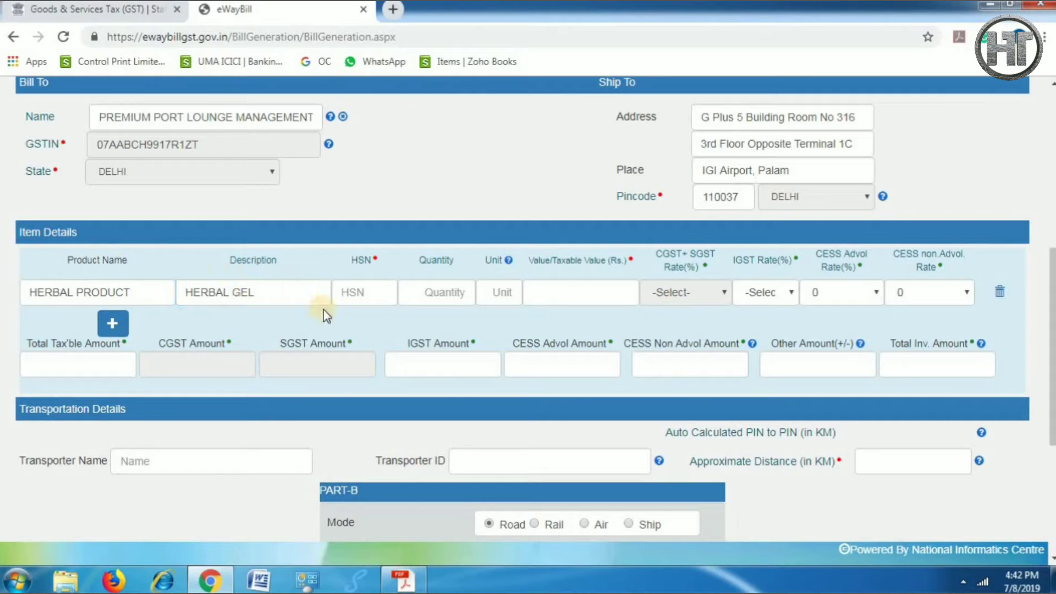
click(358, 292)
key(alt+Tab)
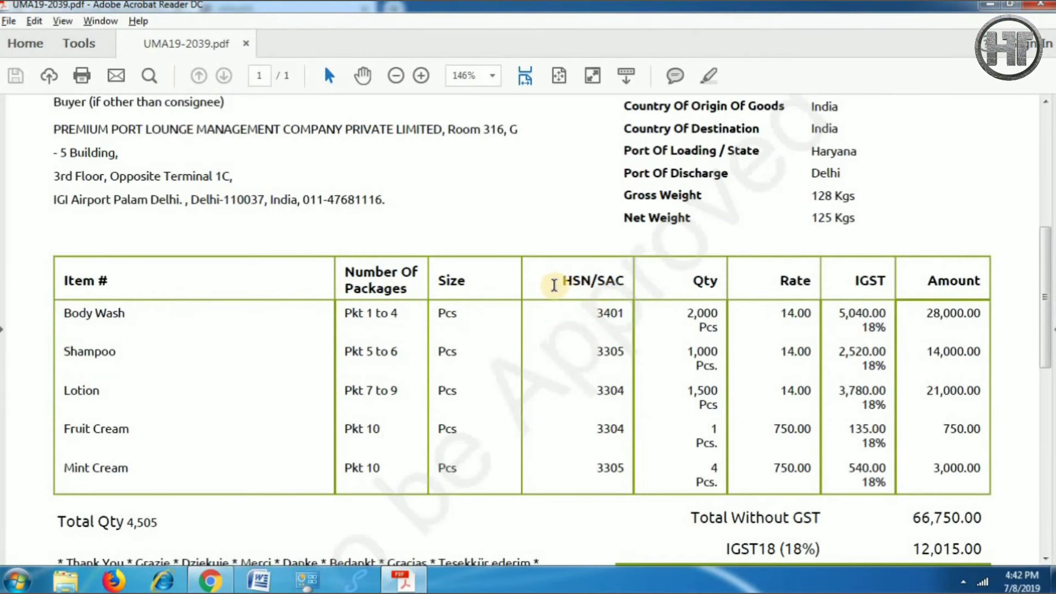
mouse_move(589, 285)
mouse_down()
mouse_move(559, 286)
mouse_move(552, 300)
mouse_move(566, 281)
mouse_move(567, 319)
mouse_up()
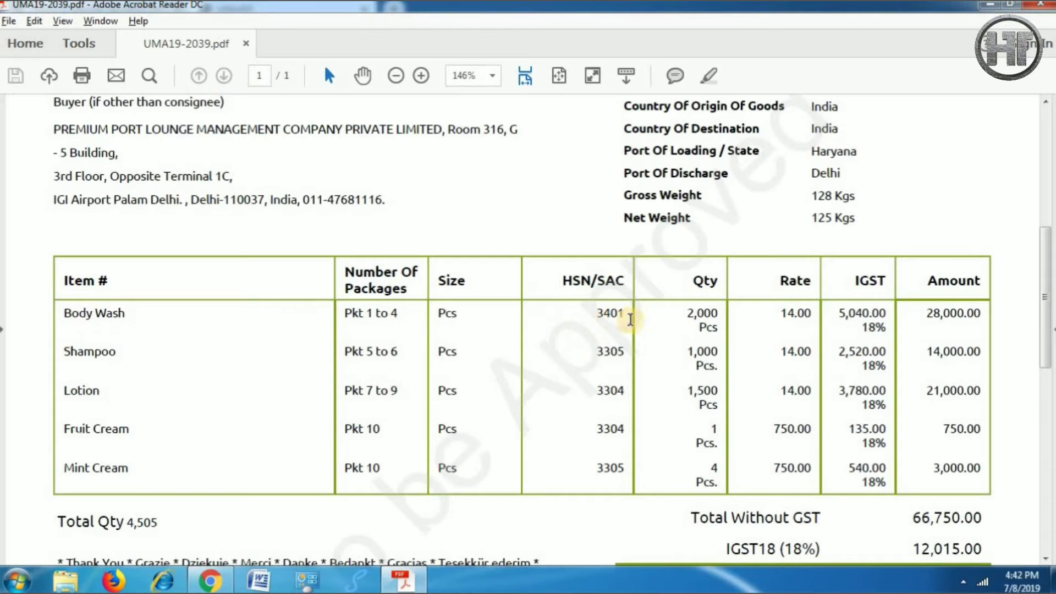
key(alt+Tab)
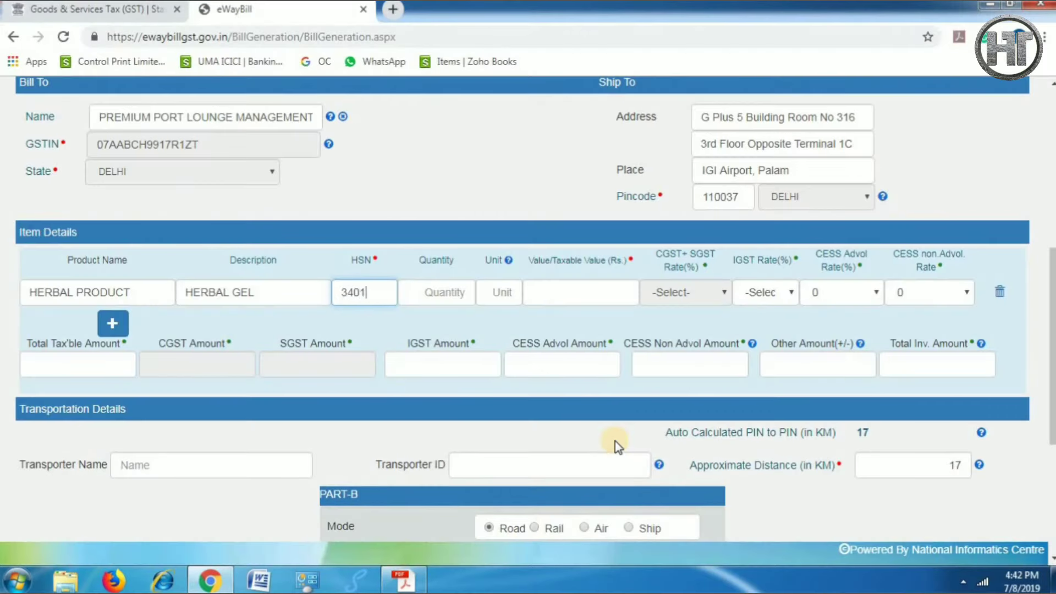
Look up the total quantity in the invoice PDF and set the item's quantity to 4505
click(451, 281)
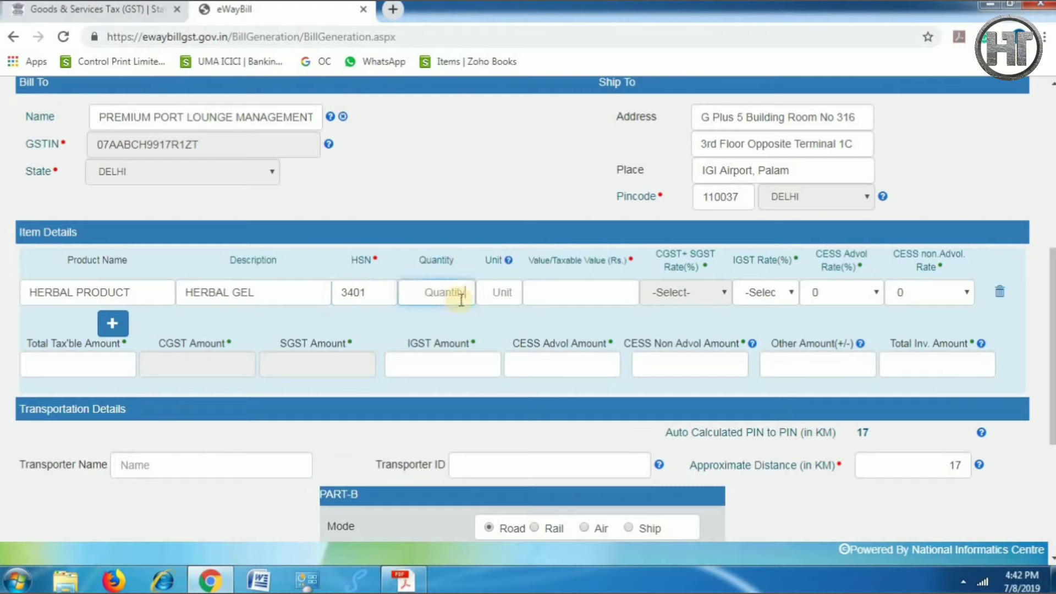
key(alt+Tab)
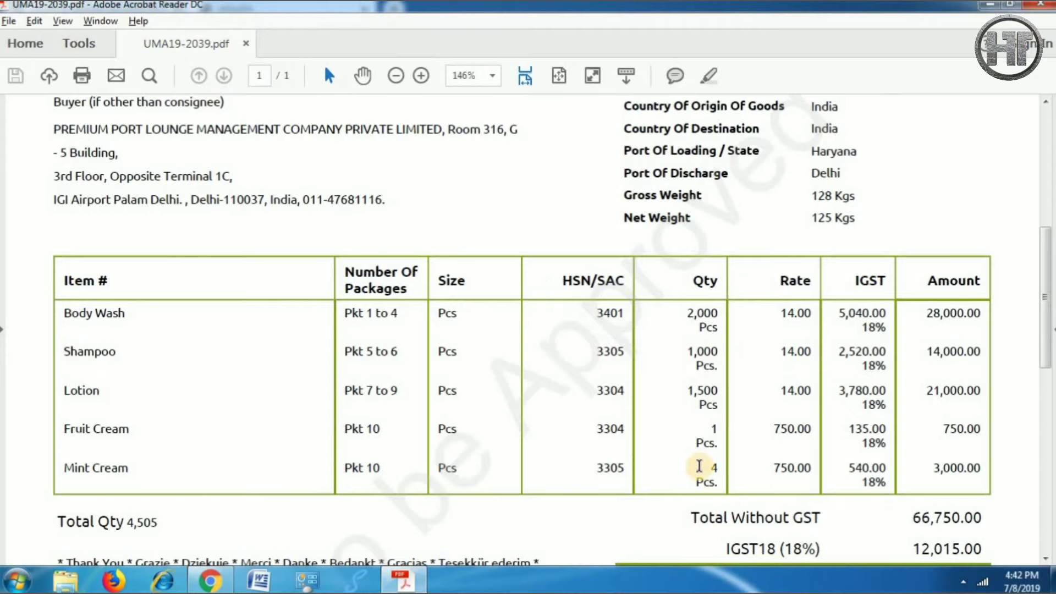
key(alt+Tab)
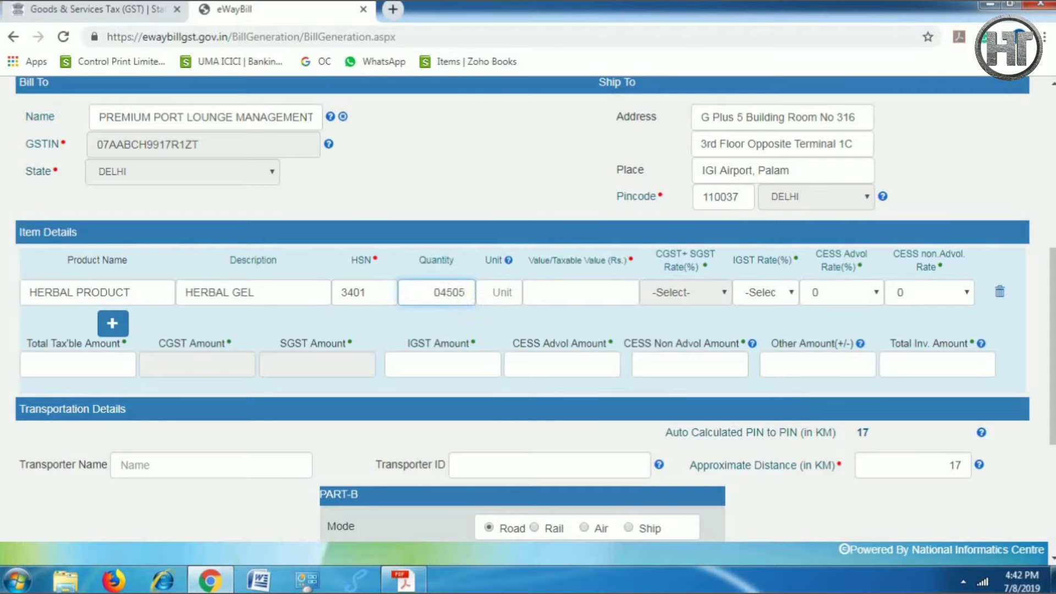
Consult the unit quantity codes and the invoice PDF's unit, and set the item's unit to PCS
click(509, 299)
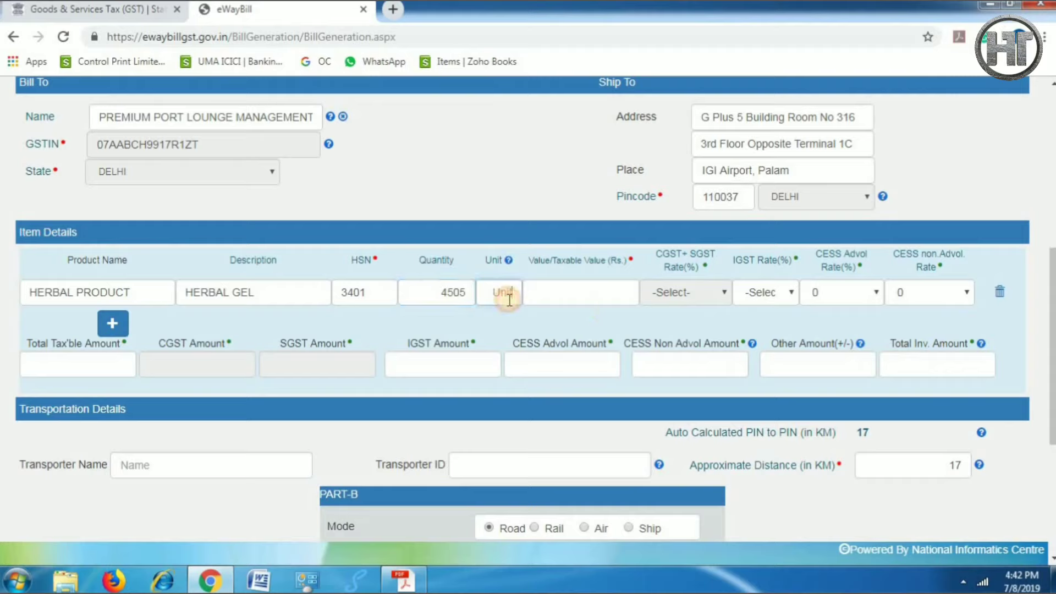
click(509, 260)
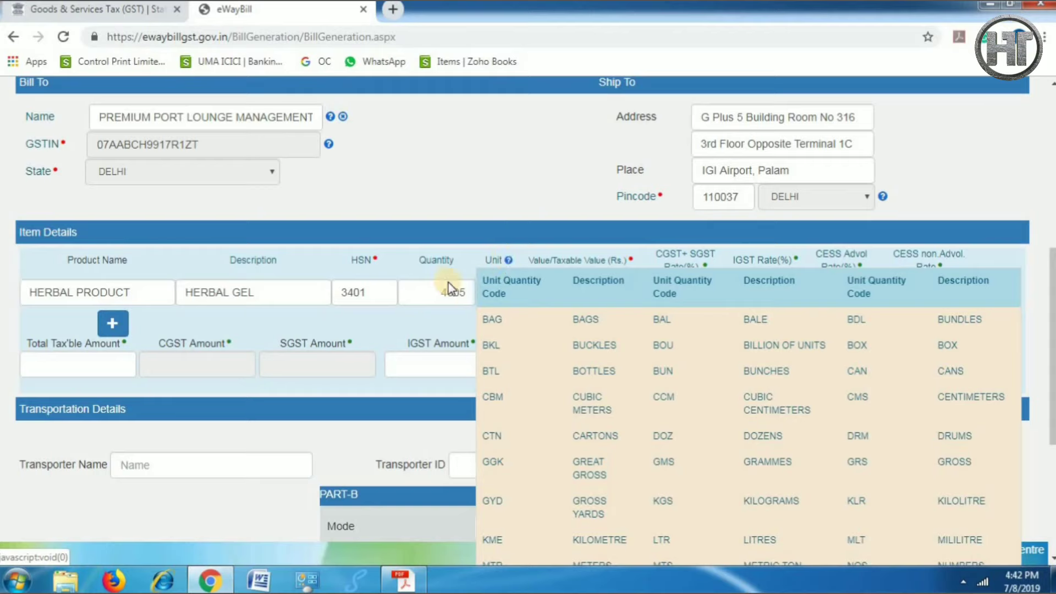
click(488, 297)
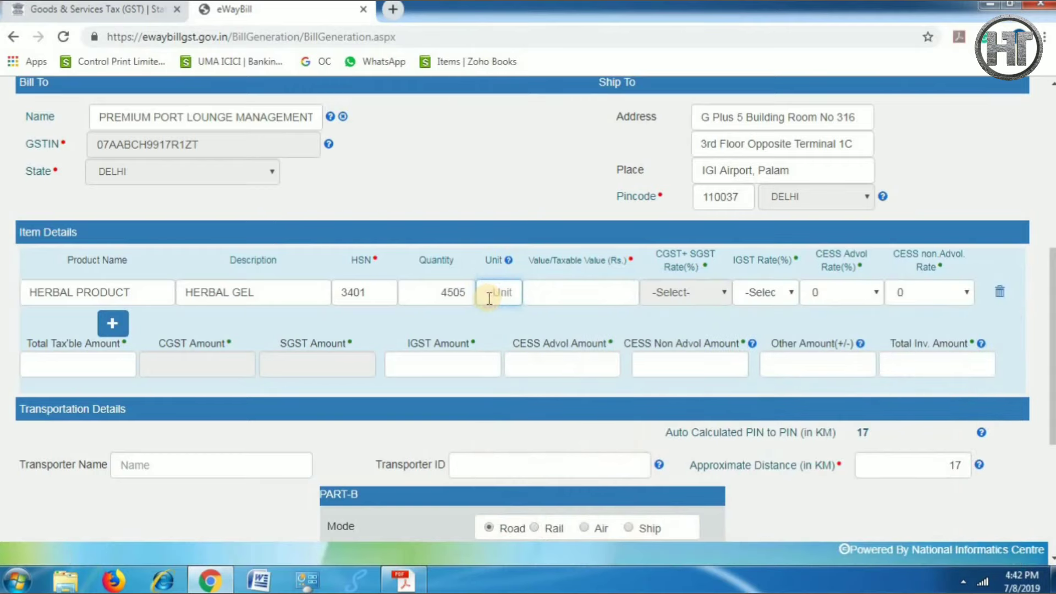
key(alt+Tab)
double_click(448, 313)
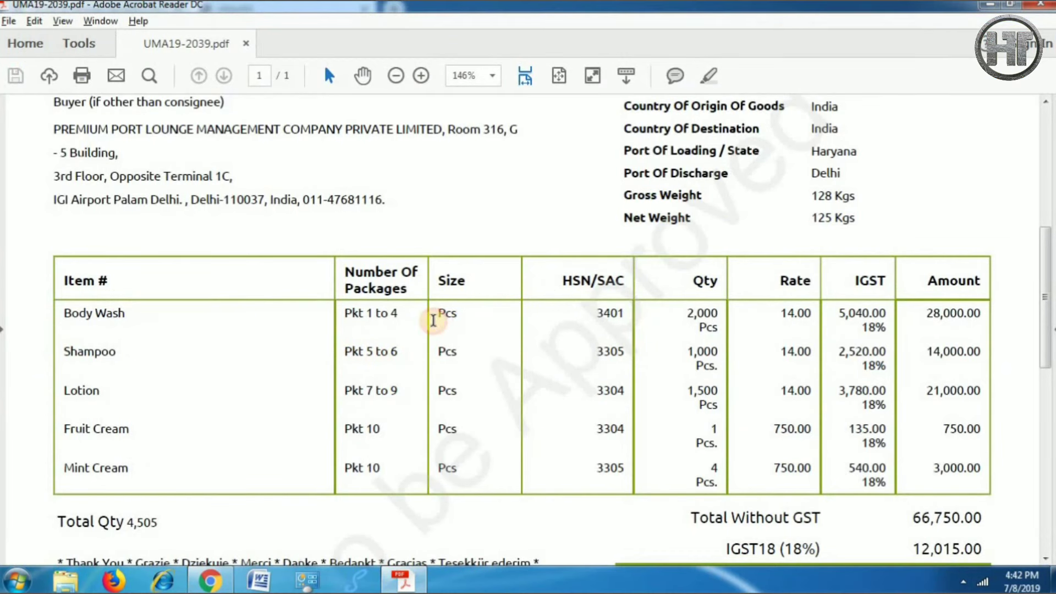
click(712, 330)
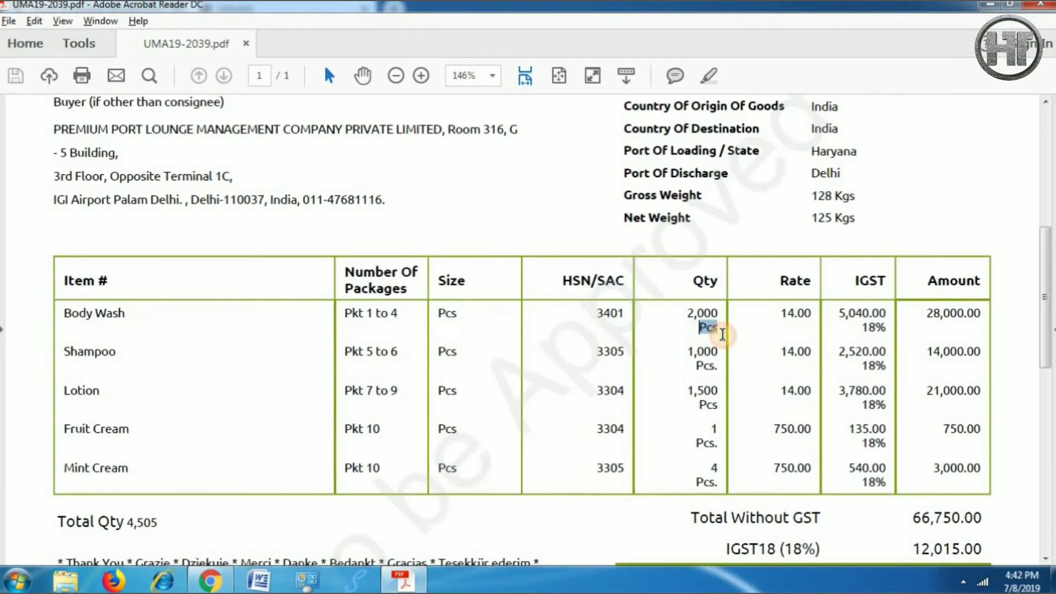
click(757, 343)
key(alt+Tab)
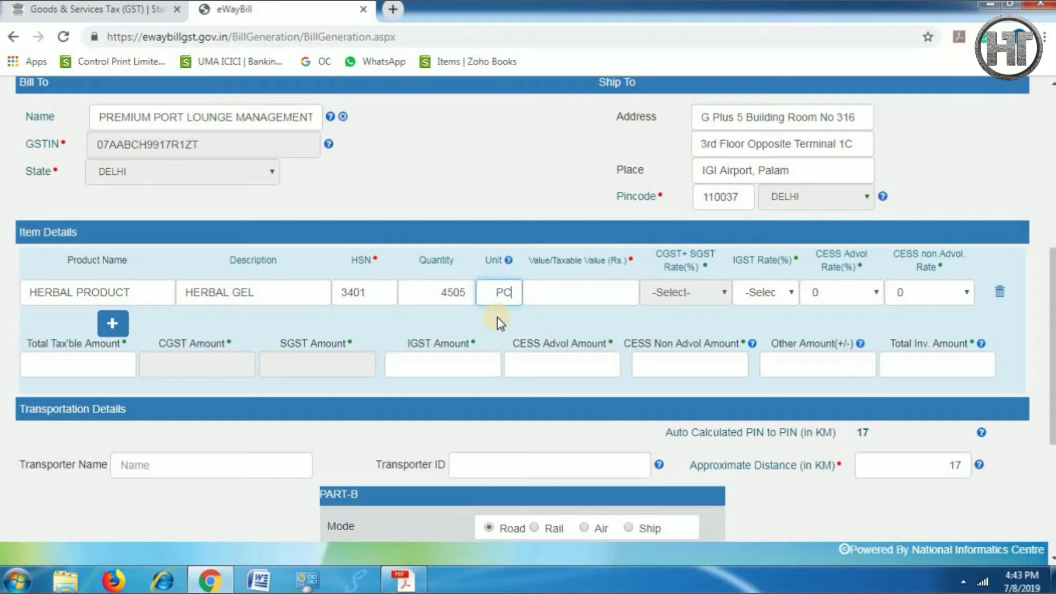
key(Tab)
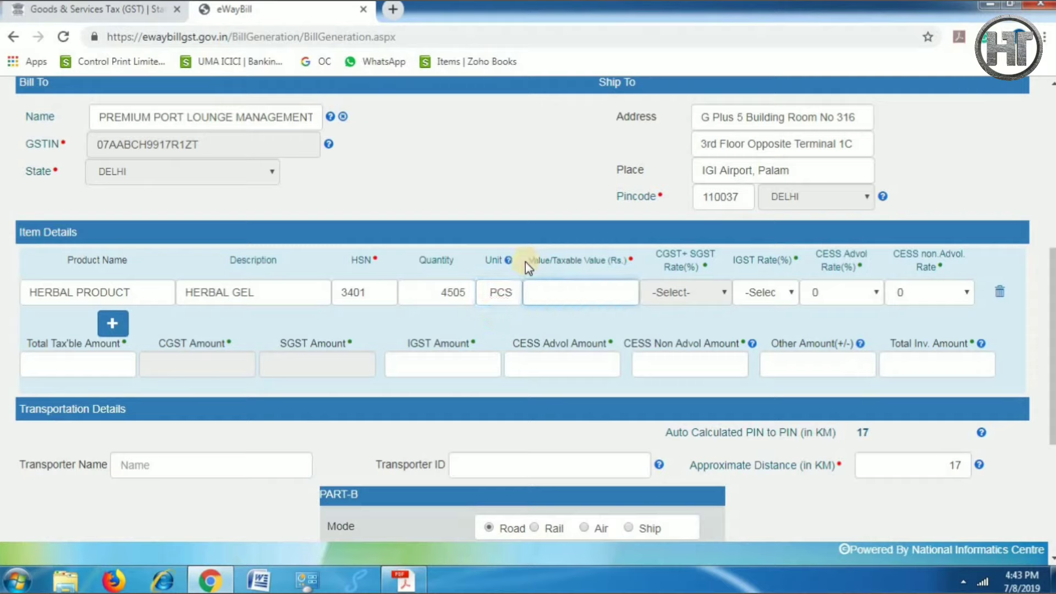
Look up the total without GST in the invoice PDF and set the item's taxable value to 66750
double_click(553, 261)
click(620, 292)
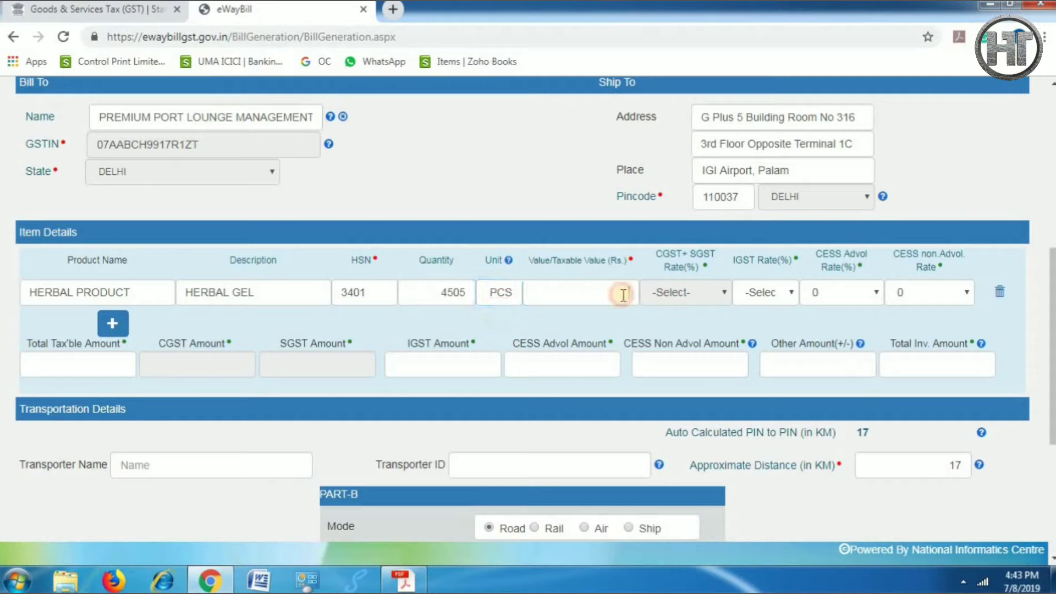
key(alt+Tab)
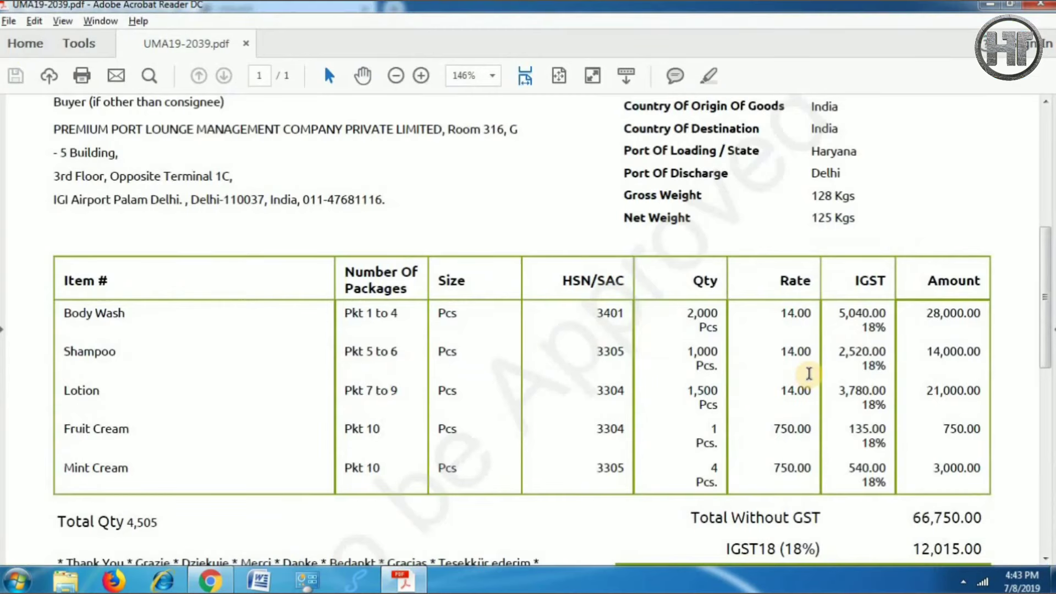
scroll(699, 478, down, 1)
drag(699, 478, 977, 482)
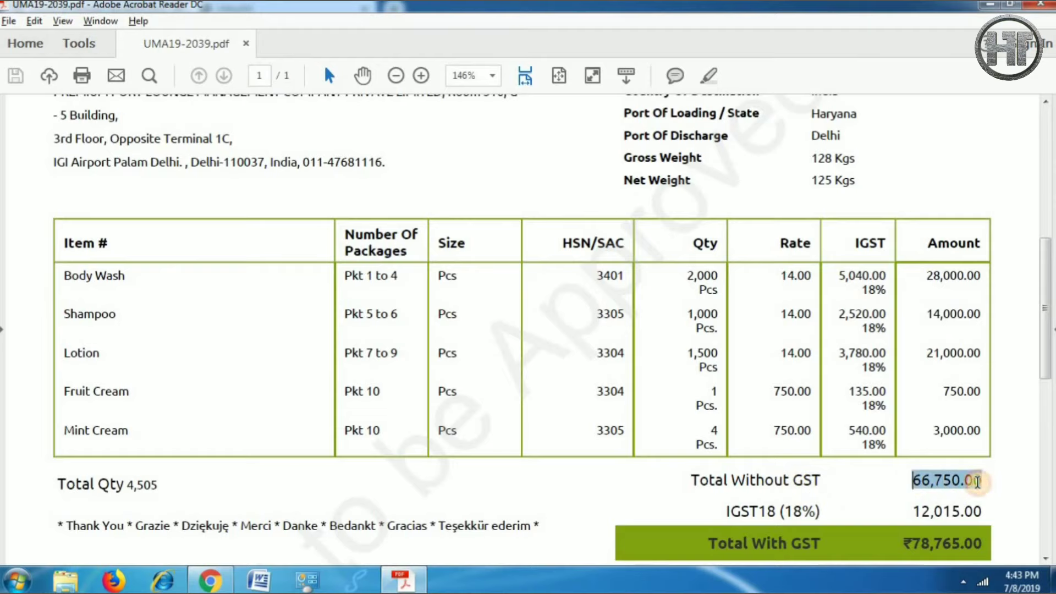
click(1022, 472)
key(alt+Tab)
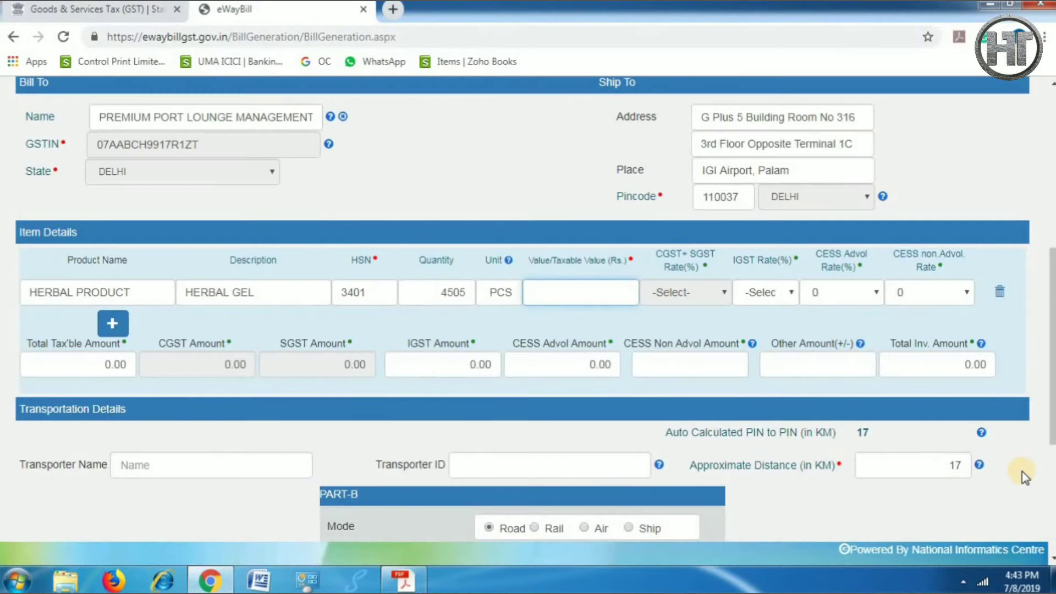
text(66750)
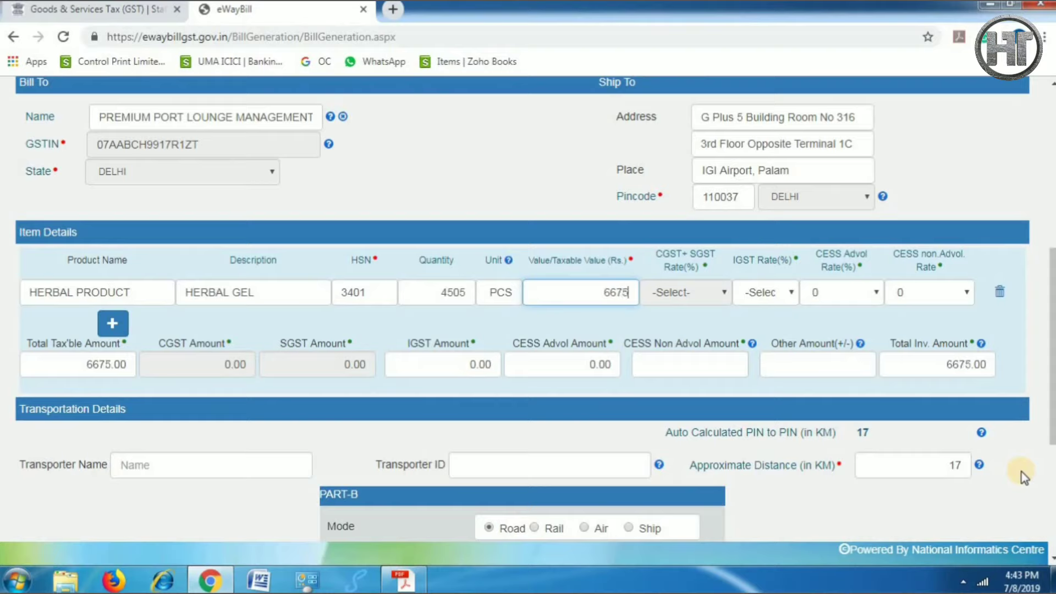
Check the IGST percentage in the invoice PDF and set the item's IGST rate to 18
click(779, 293)
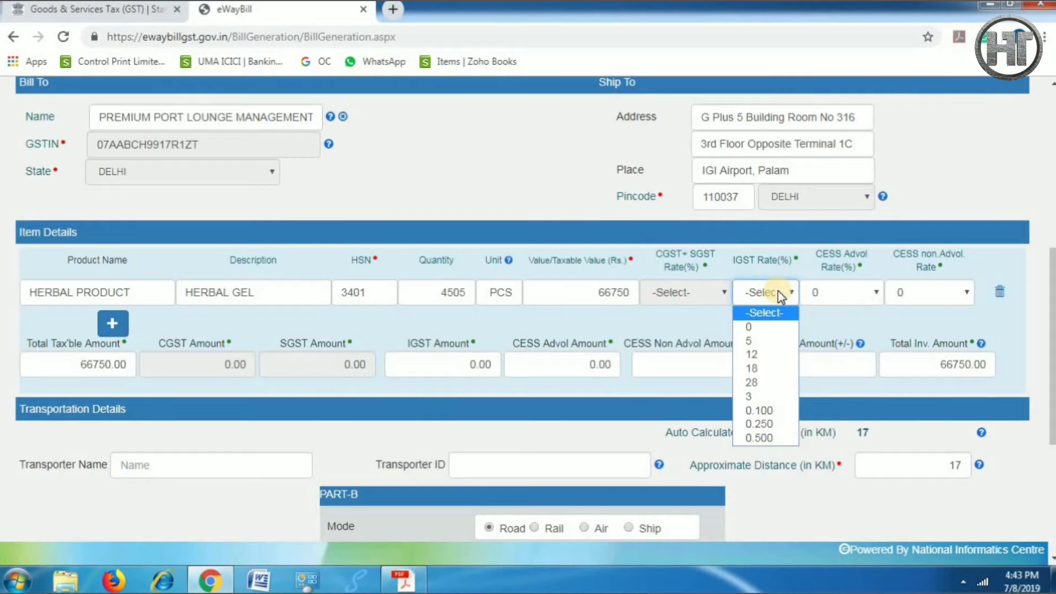
scroll(778, 290, down, 2)
click(781, 217)
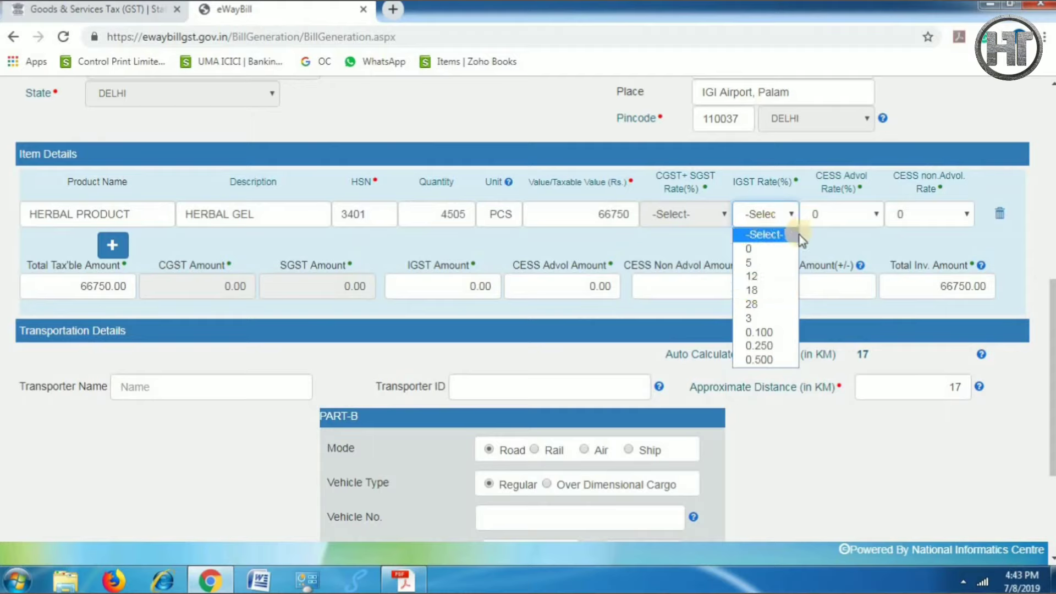
key(alt+Tab)
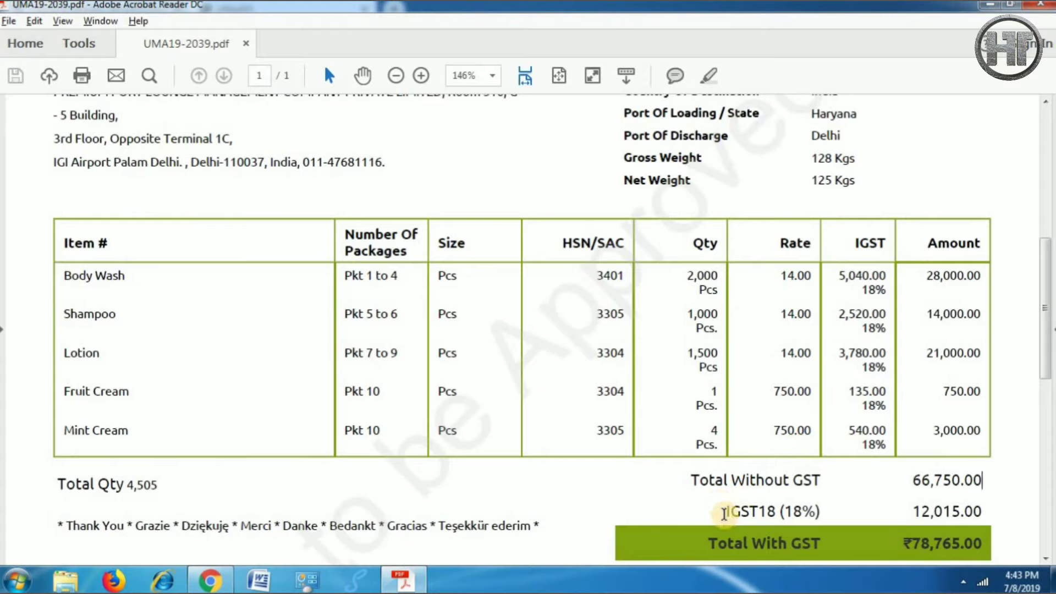
drag(726, 512, 821, 513)
click(860, 509)
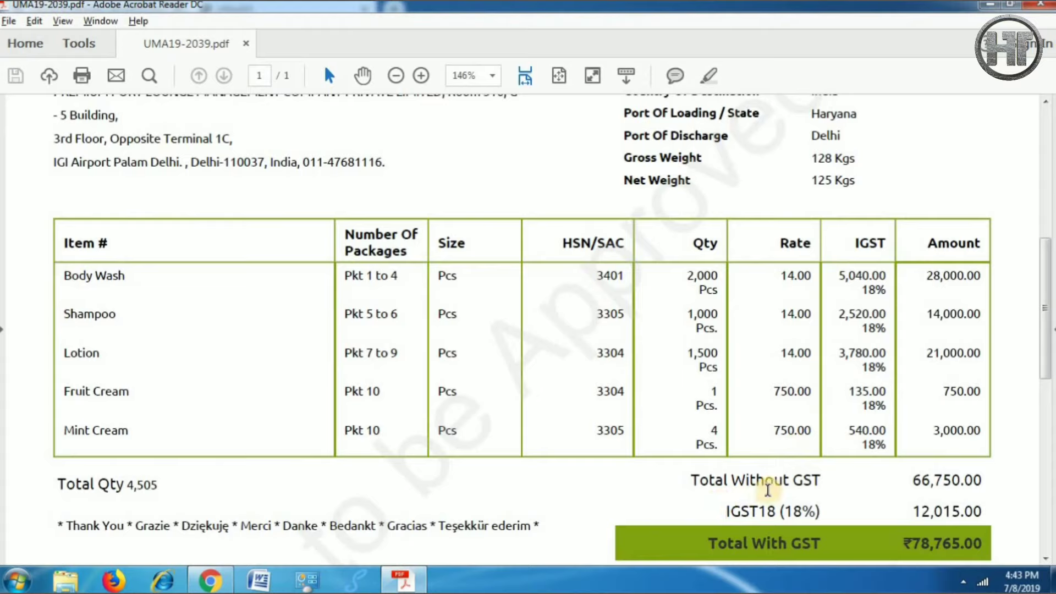
key(alt+Tab)
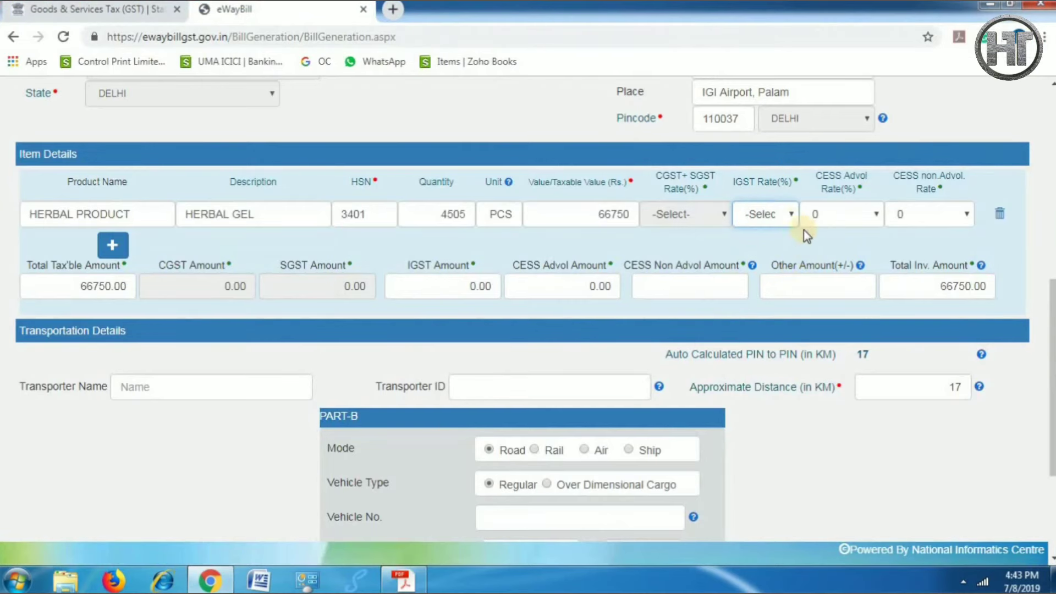
click(770, 214)
click(768, 290)
click(874, 248)
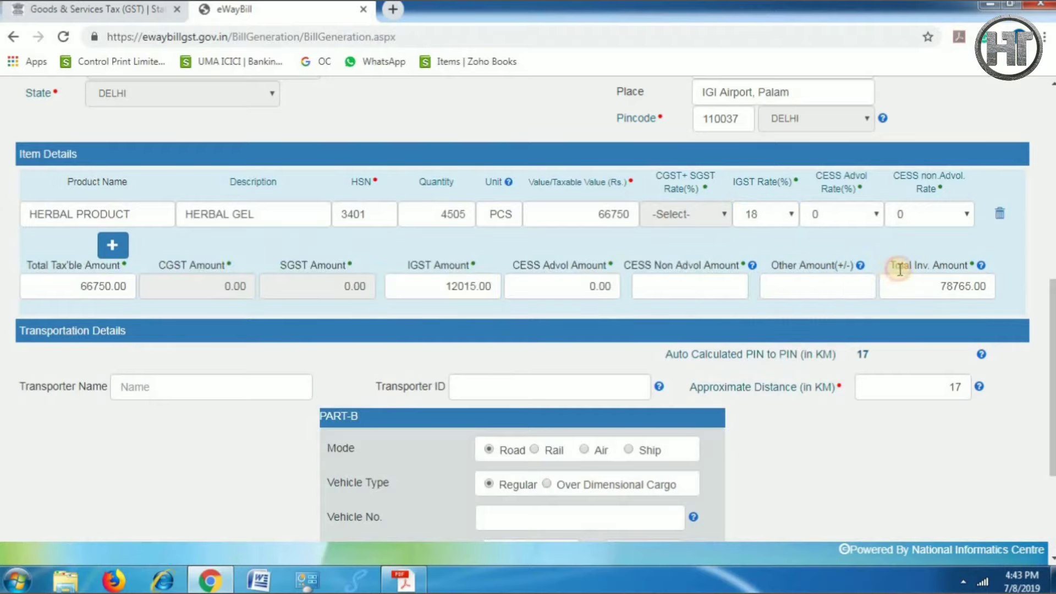
Compare the form's total invoice amount with the Total With GST in the invoice PDF
drag(900, 268, 968, 269)
click(944, 287)
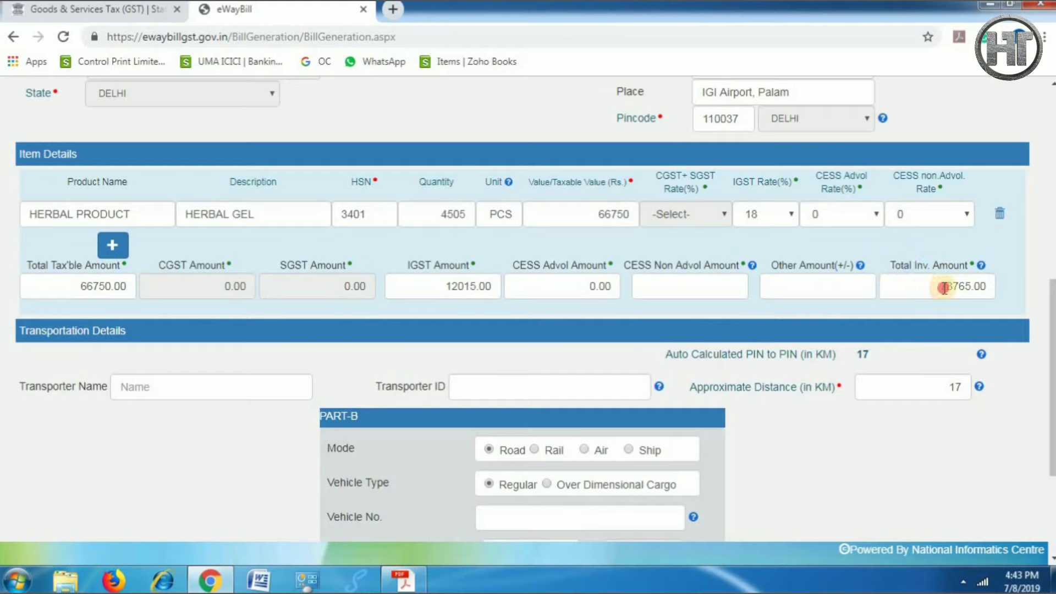
double_click(944, 287)
click(977, 294)
key(alt+Tab)
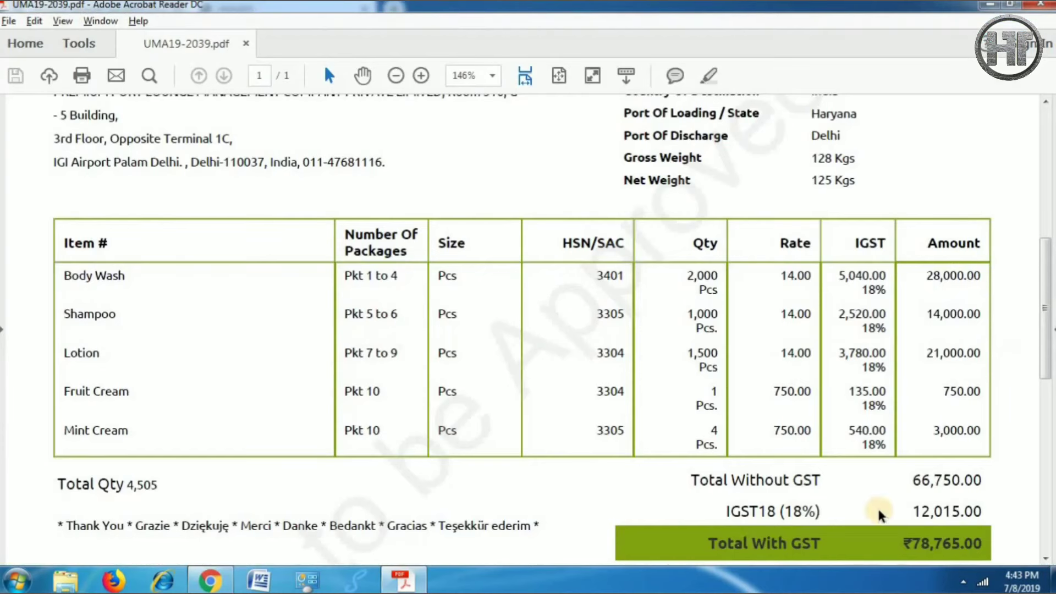
scroll(880, 515, down, 1)
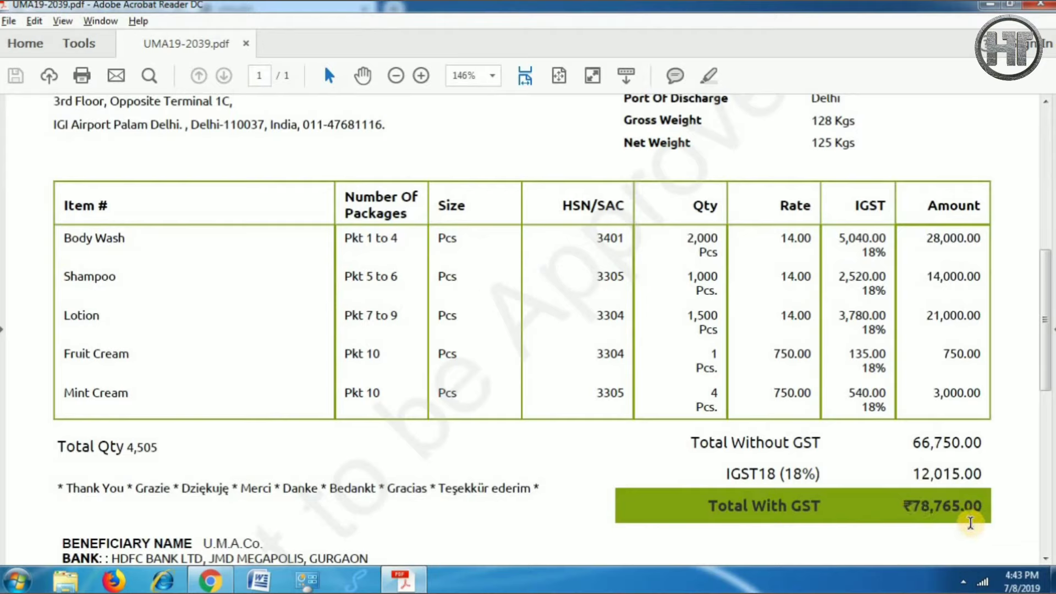
key(alt+Tab)
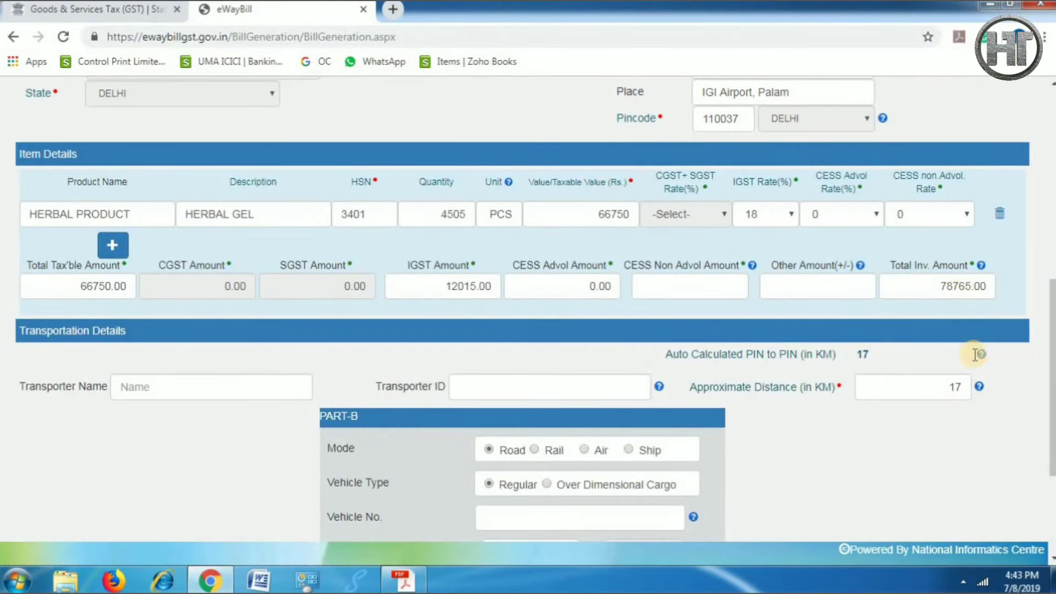
key(alt+Tab)
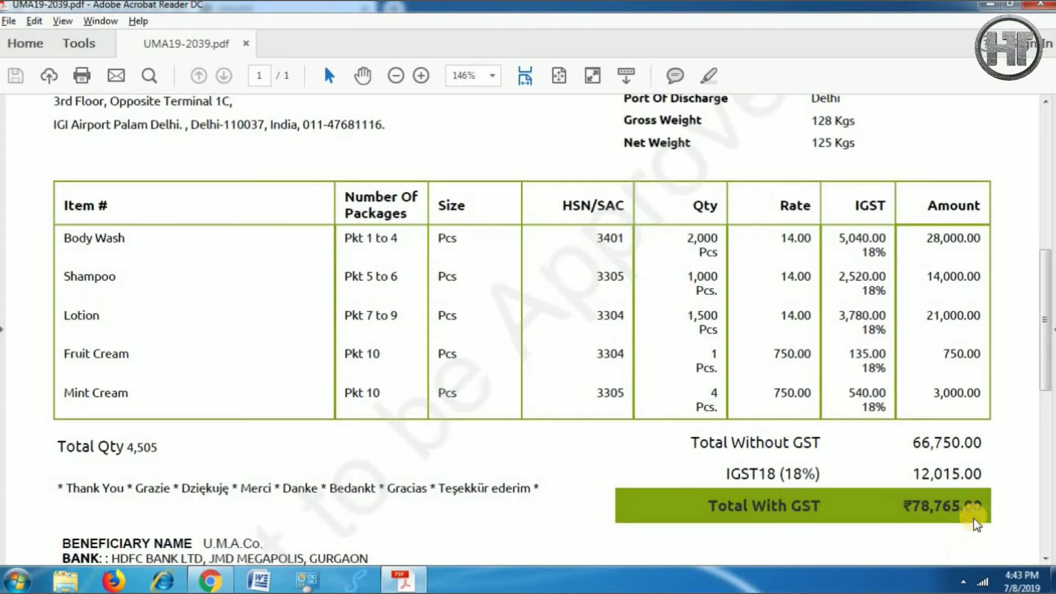
key(alt+Tab)
scroll(884, 384, down, 3)
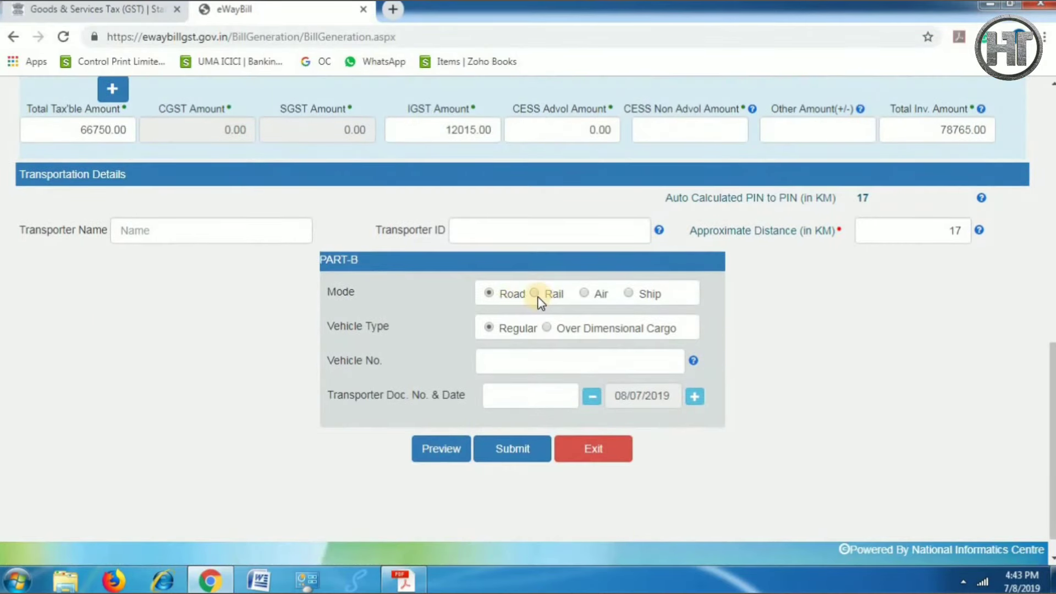
click(198, 229)
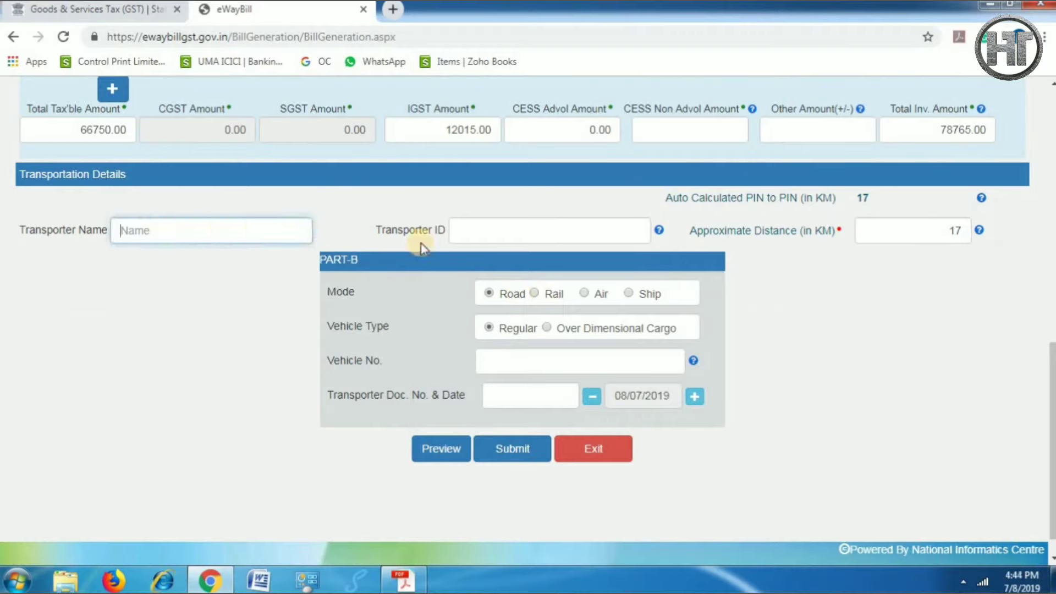
click(570, 234)
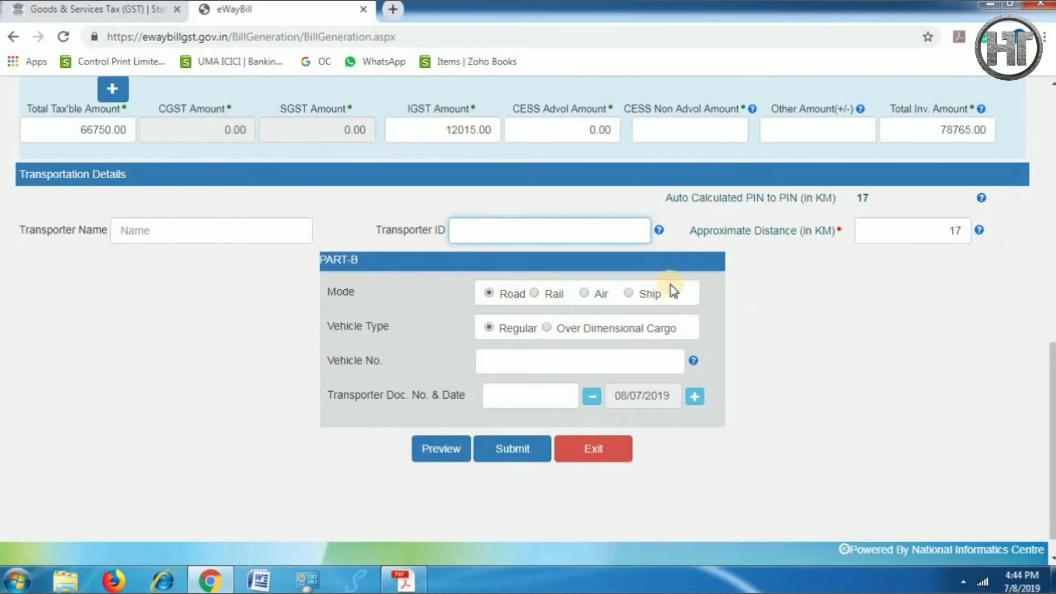
click(891, 236)
click(459, 390)
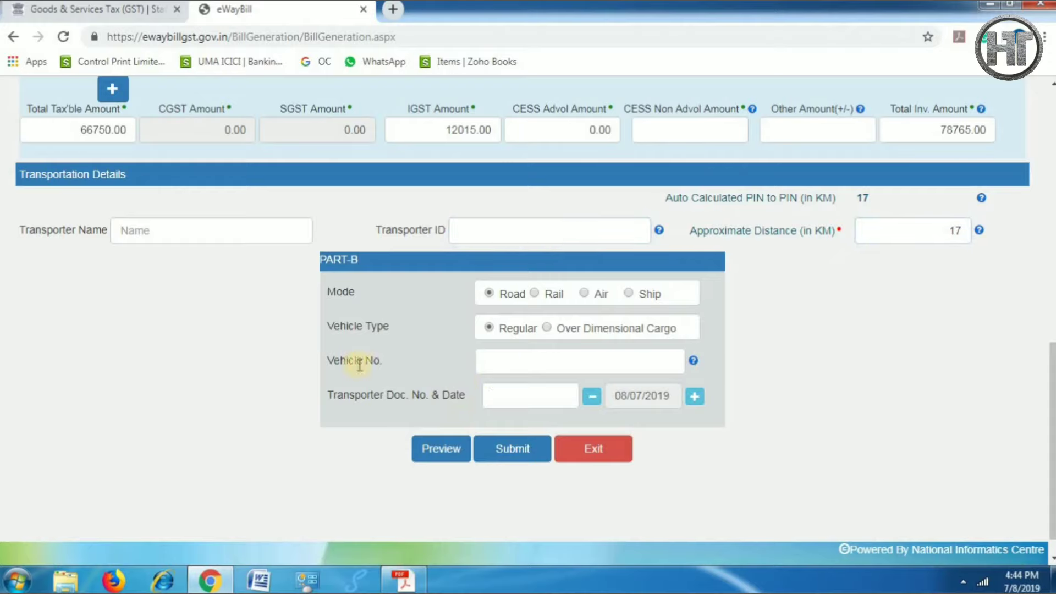
click(544, 364)
text(HR55G12)
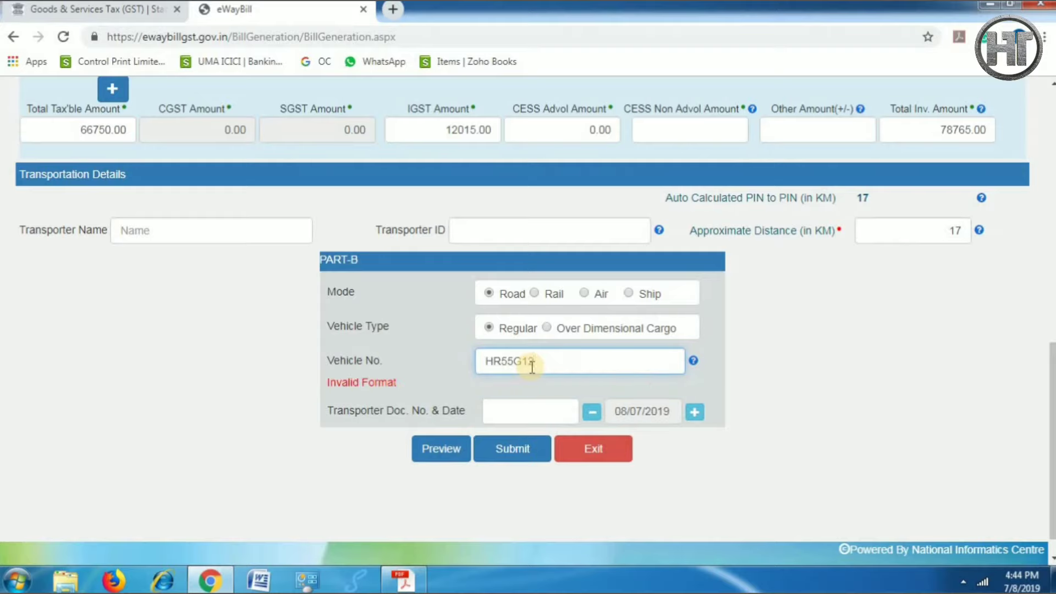
text(52)
Copy the invoice number UMA/19-20/39 from the invoice PDF into the transporter document number field
click(519, 417)
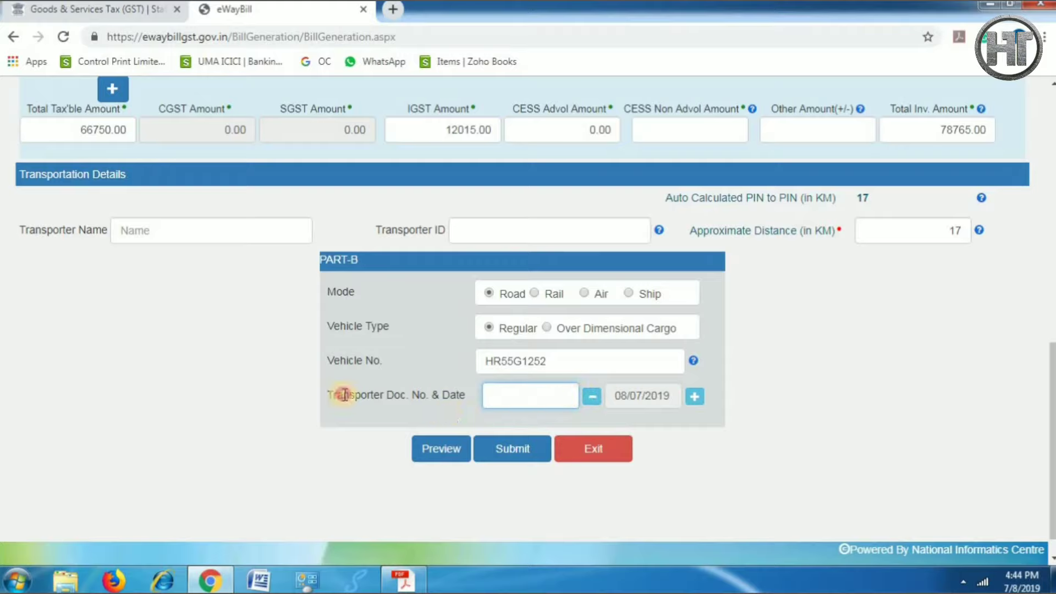
drag(328, 395, 466, 400)
click(510, 396)
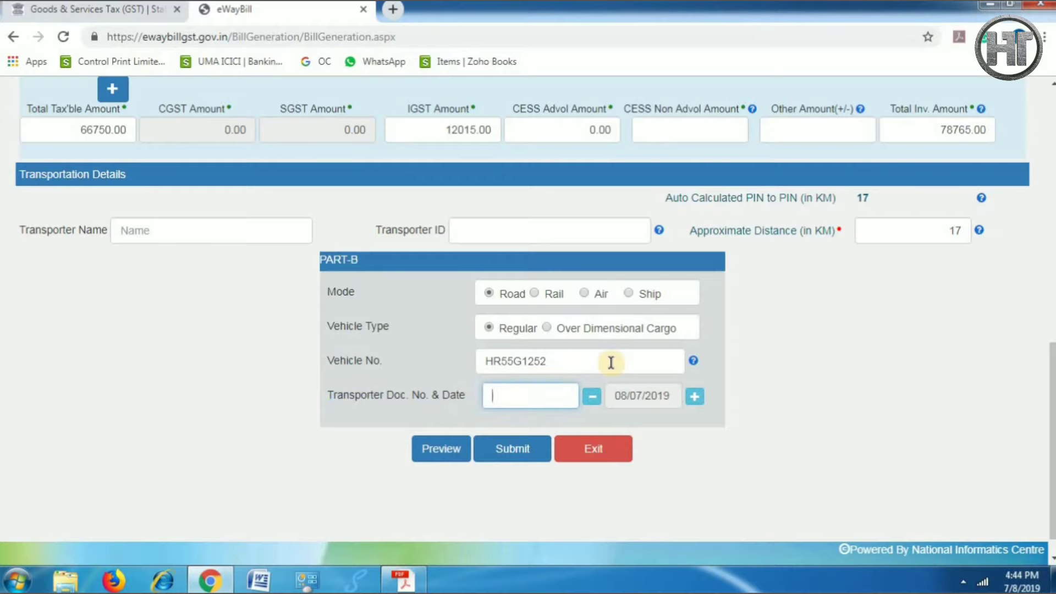
key(alt+Tab)
scroll(737, 337, up, 2)
scroll(740, 330, up, 5)
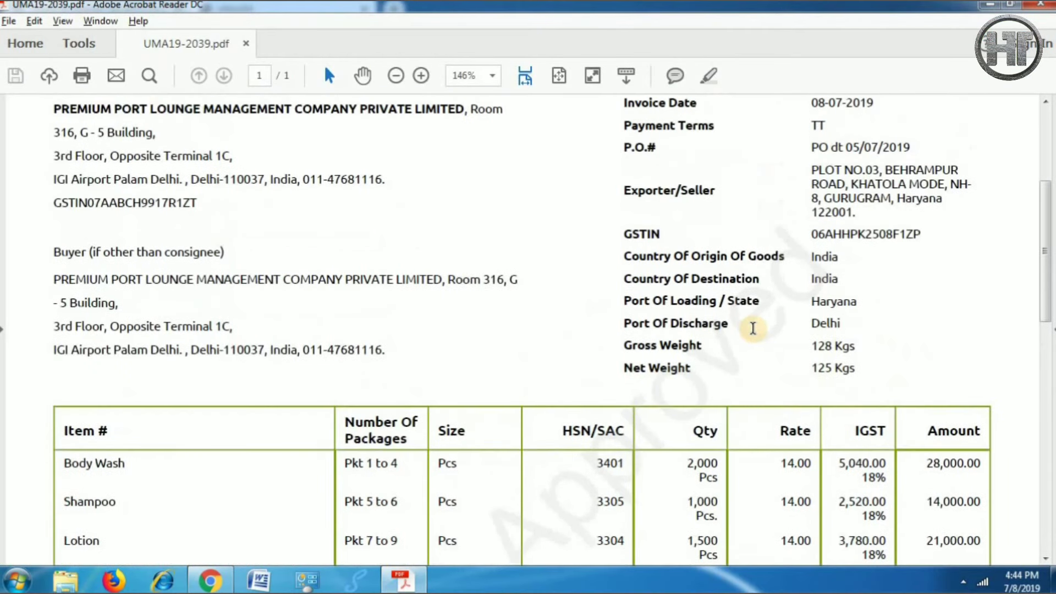
drag(894, 155, 810, 156)
key(ctrl+c)
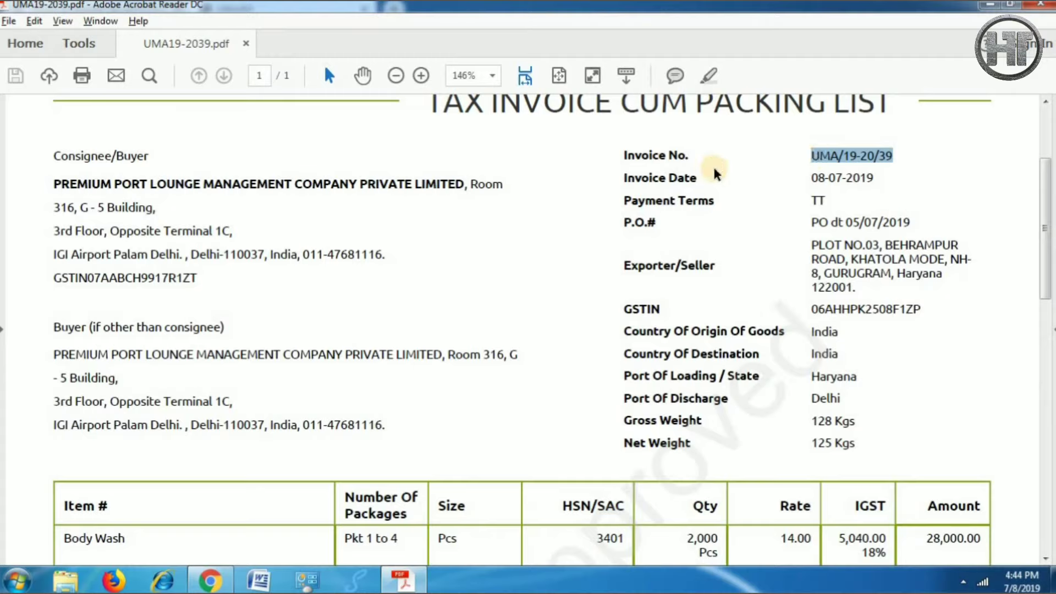
key(alt+Tab)
key(ctrl+v)
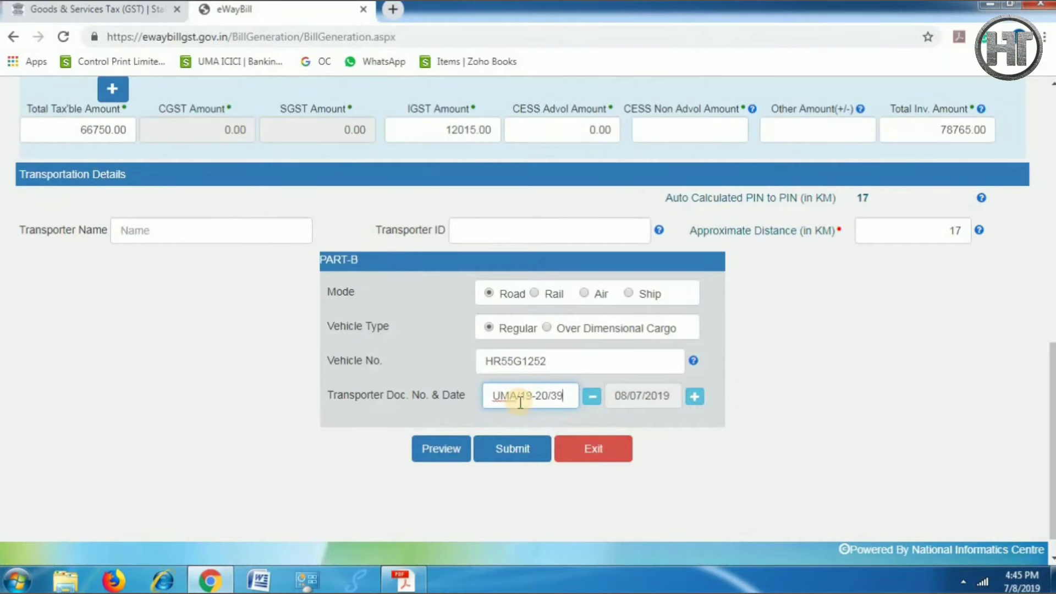
Preview the e-Way Bill without the unfilled GSTR-1 fields, review its details, and return to the entry form
click(445, 452)
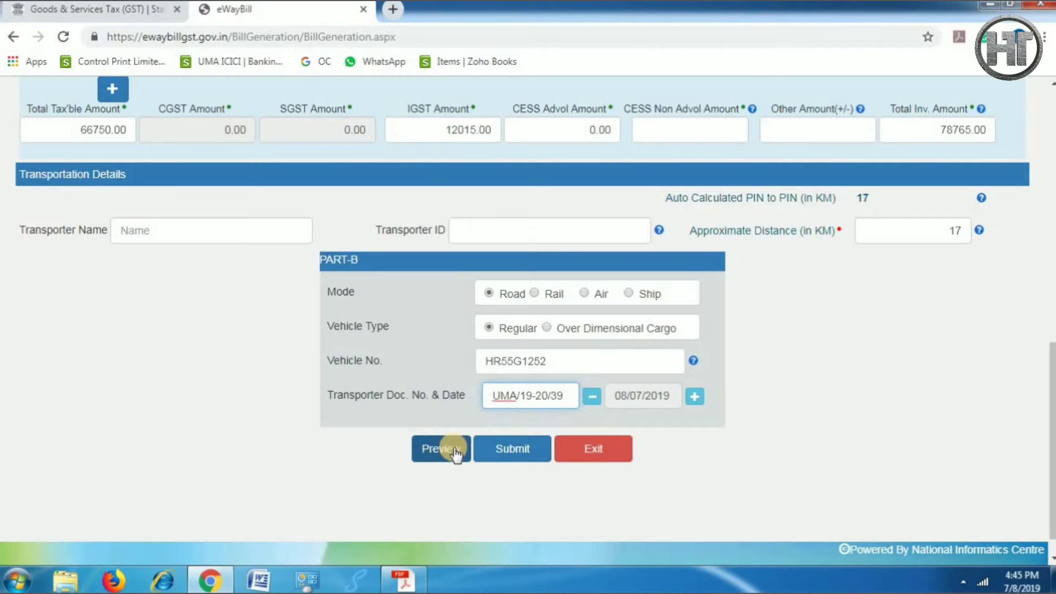
click(609, 144)
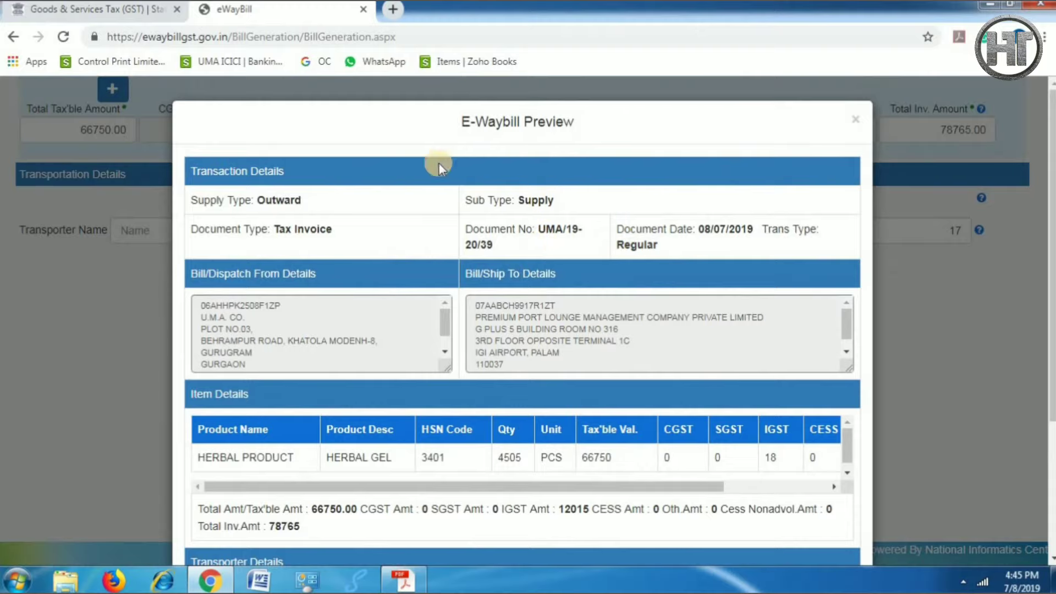
scroll(566, 280, down, 3)
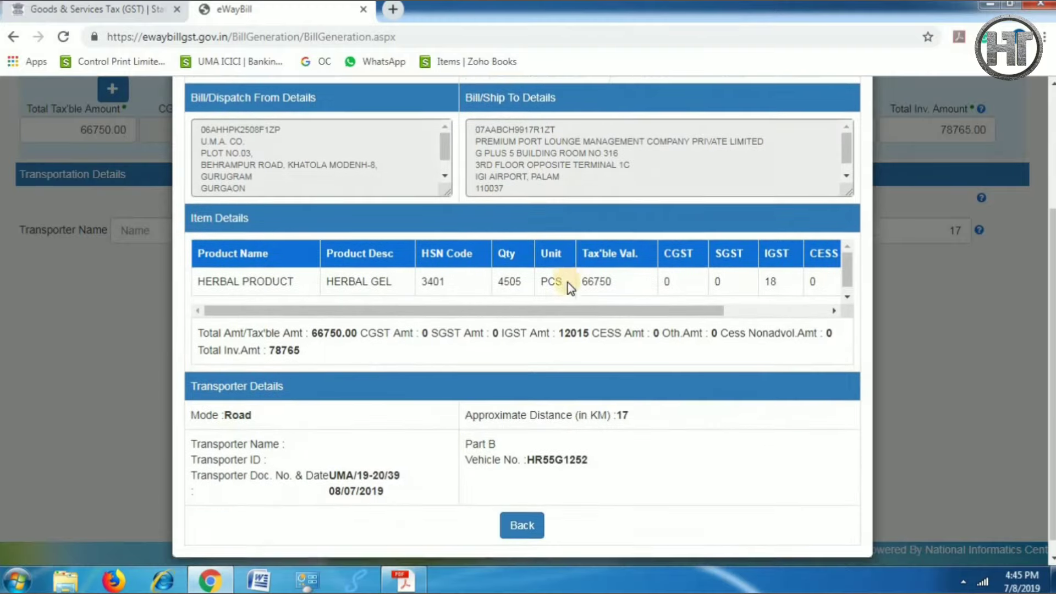
click(523, 508)
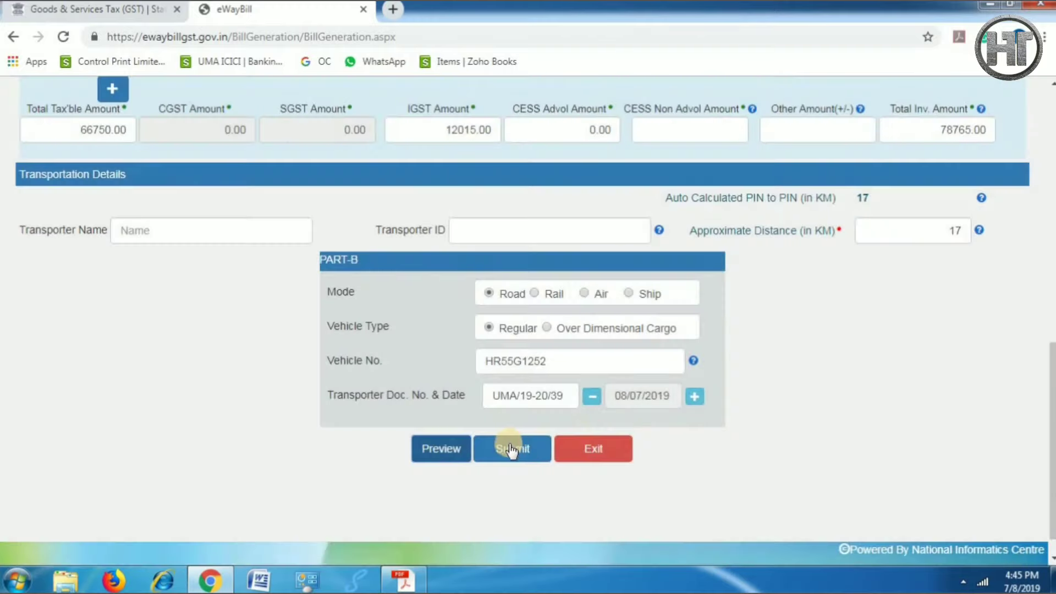
Try to submit the e-Way Bill without the unfilled GSTR-1 fields, and dismiss the message
click(511, 449)
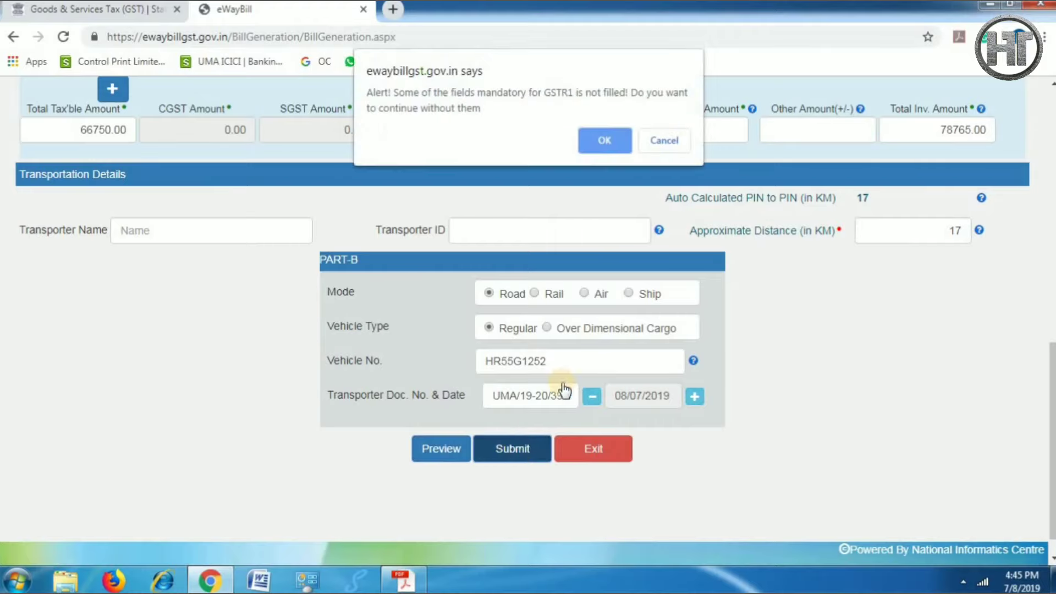
click(606, 142)
click(607, 155)
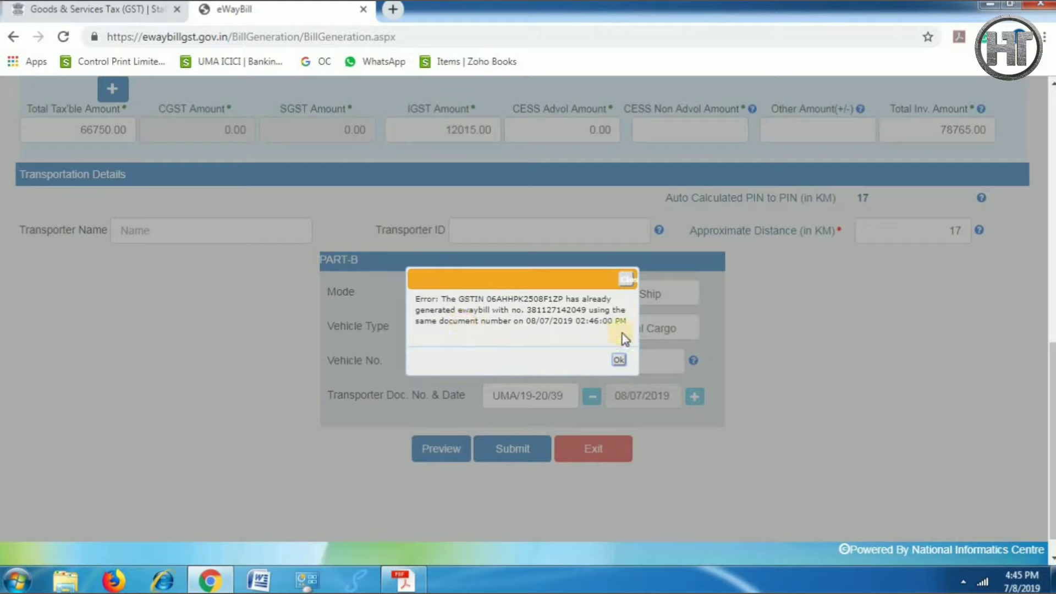
click(618, 363)
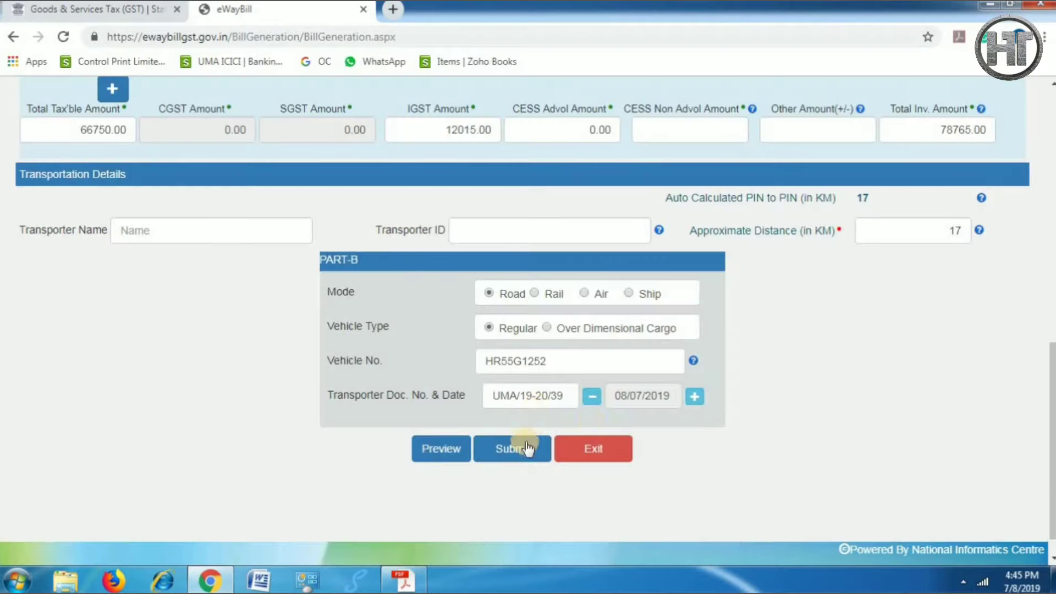
Leave the e-Way Bill entry form and go back to the portal's main menu
click(549, 454)
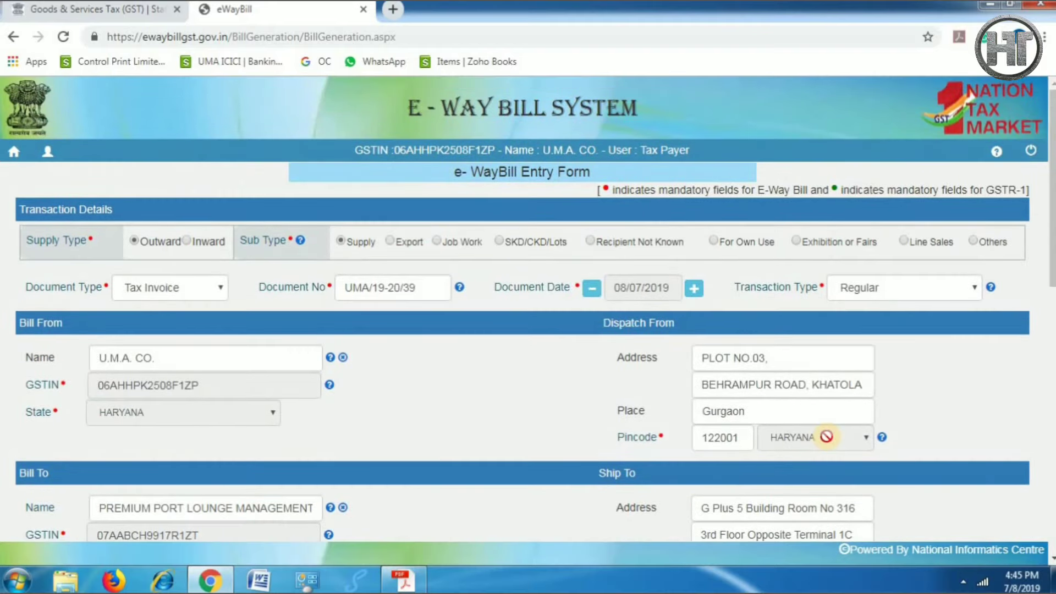
click(17, 152)
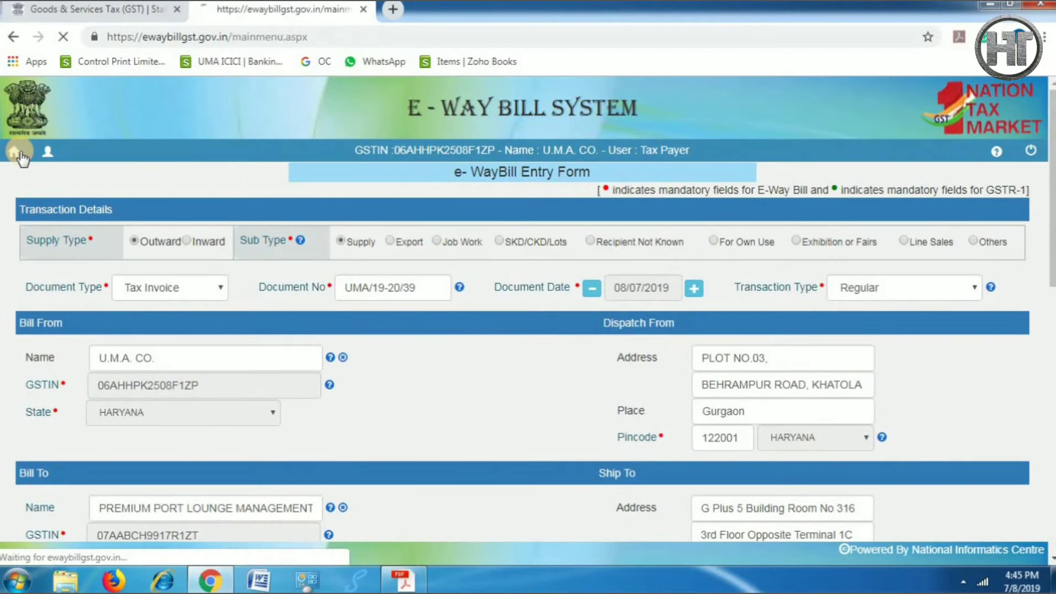
Generate the My EWB Outward Supplies report for e-Way Bills generated from 08/07/2019 to 08/07/2019
click(140, 263)
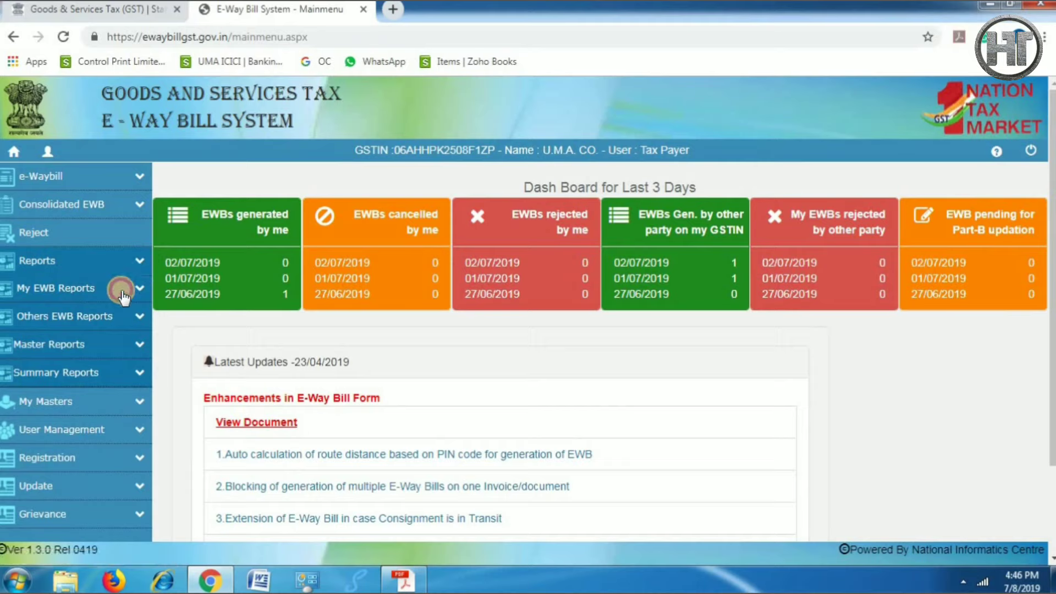
click(85, 289)
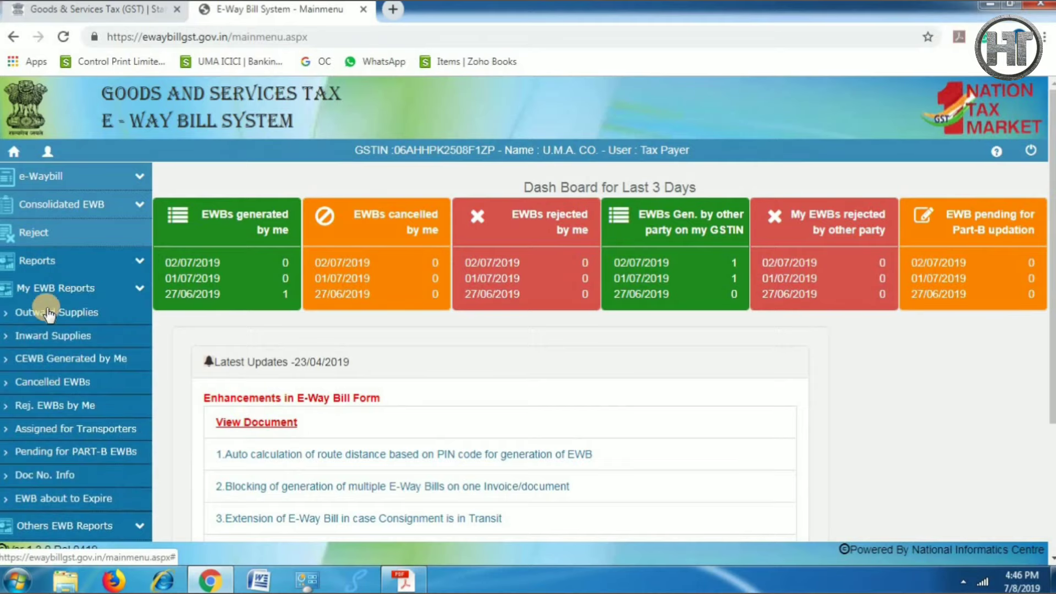
click(77, 315)
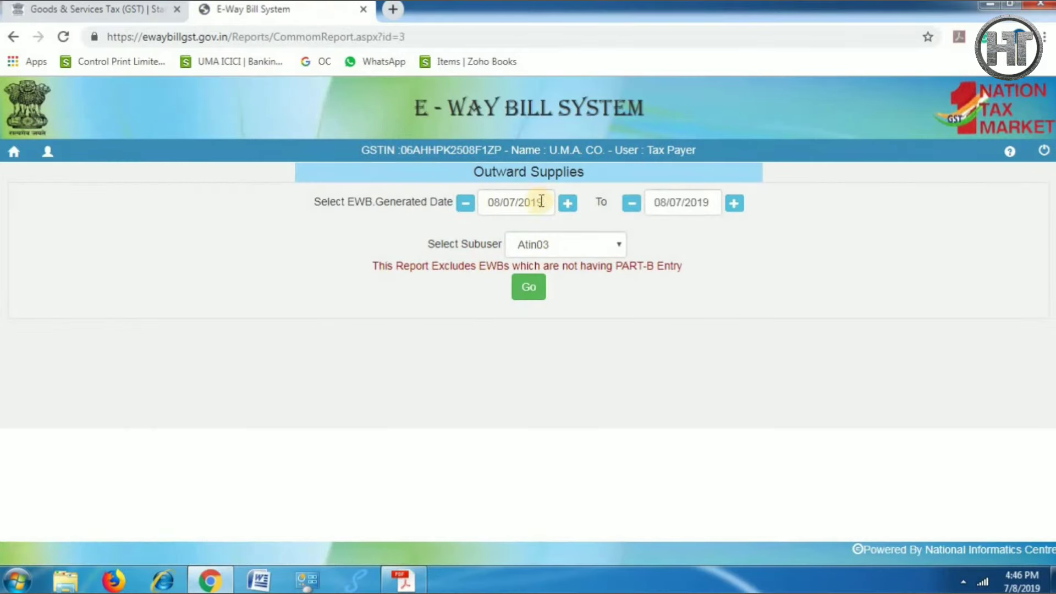
click(525, 291)
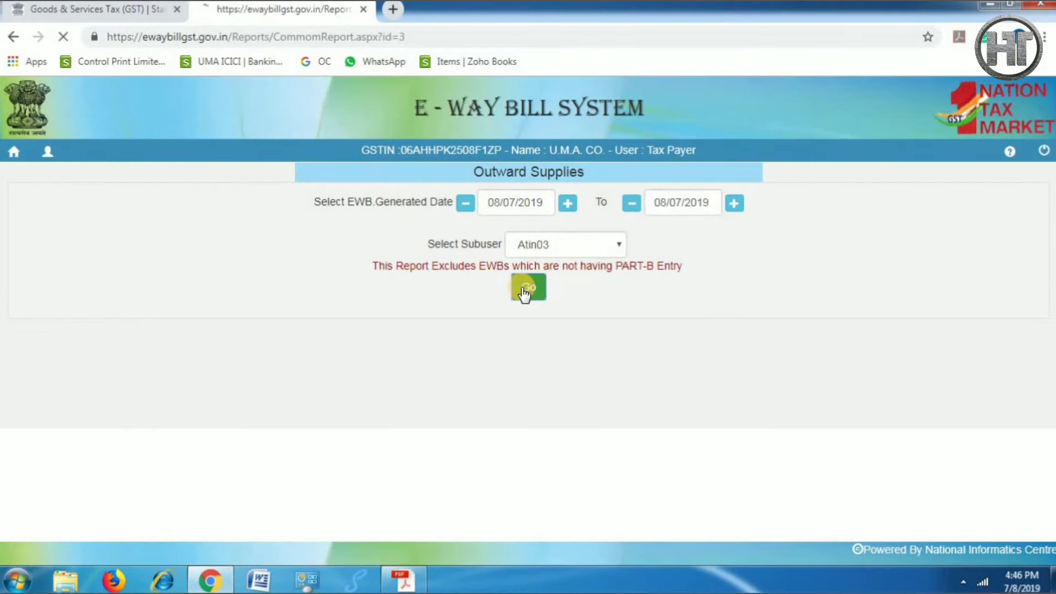
Copy the e-Way Bill number of document UMA/19-20/39 from the Outward Supplies report
scroll(496, 309, down, 1)
scroll(497, 308, down, 1)
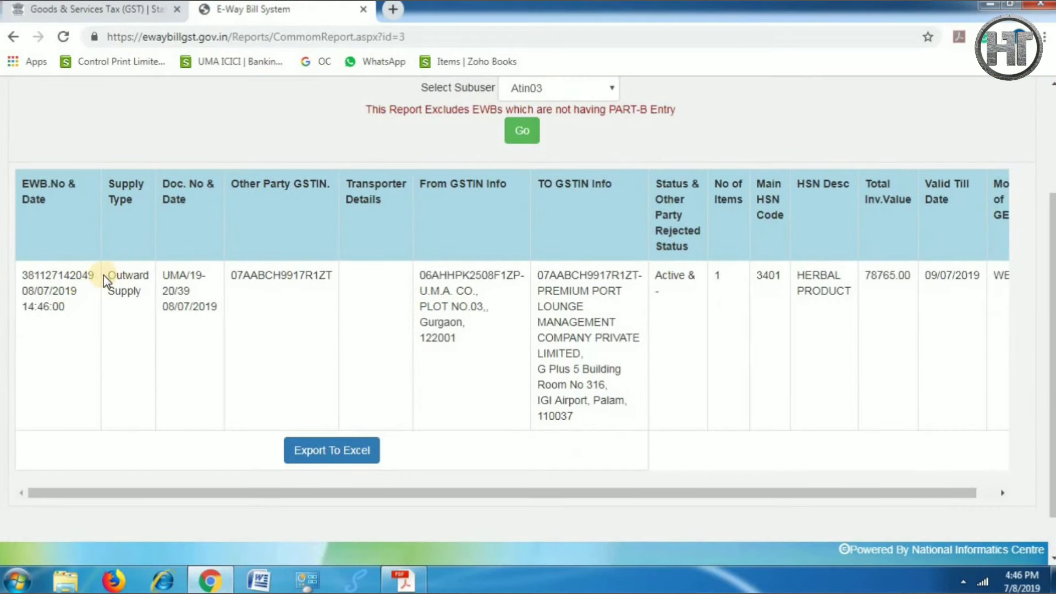
drag(100, 276, 95, 271)
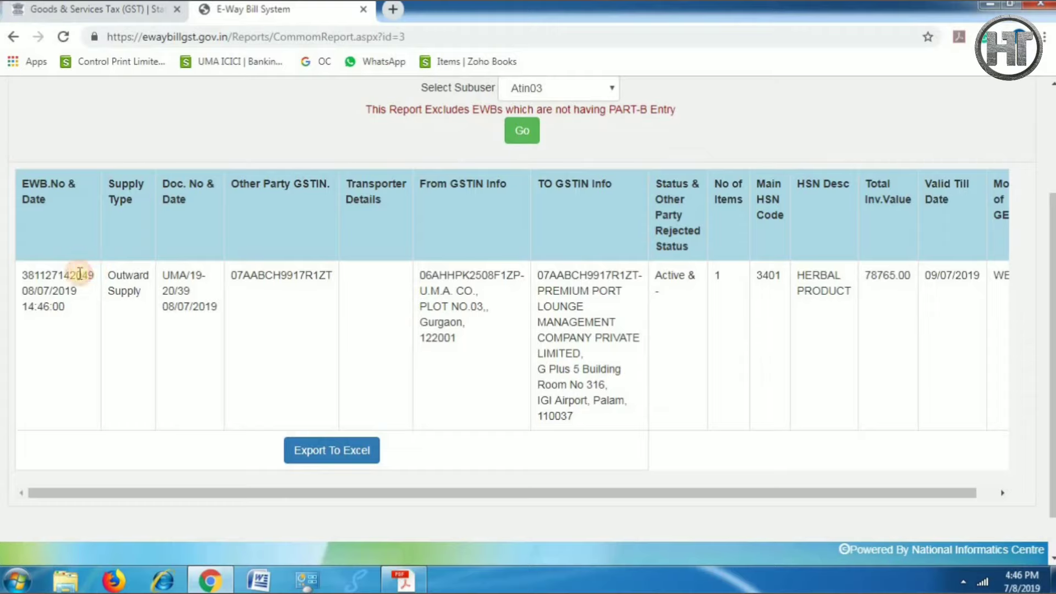
drag(80, 274, 22, 274)
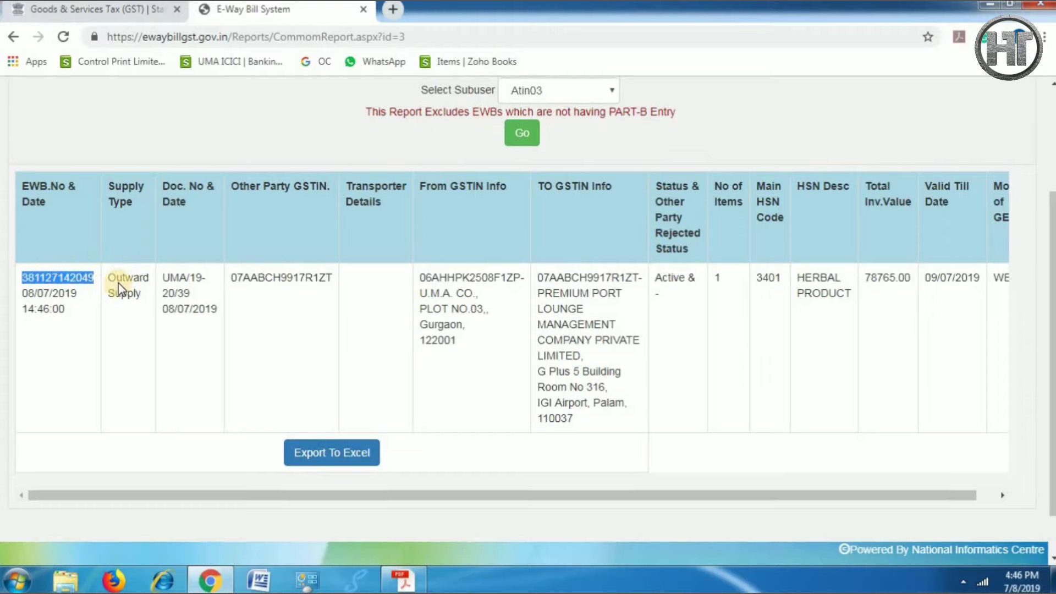
Load the e-Way Bill slip for printing from the main menu, using the copied e-Way Bill number
scroll(117, 283, up, 3)
click(14, 153)
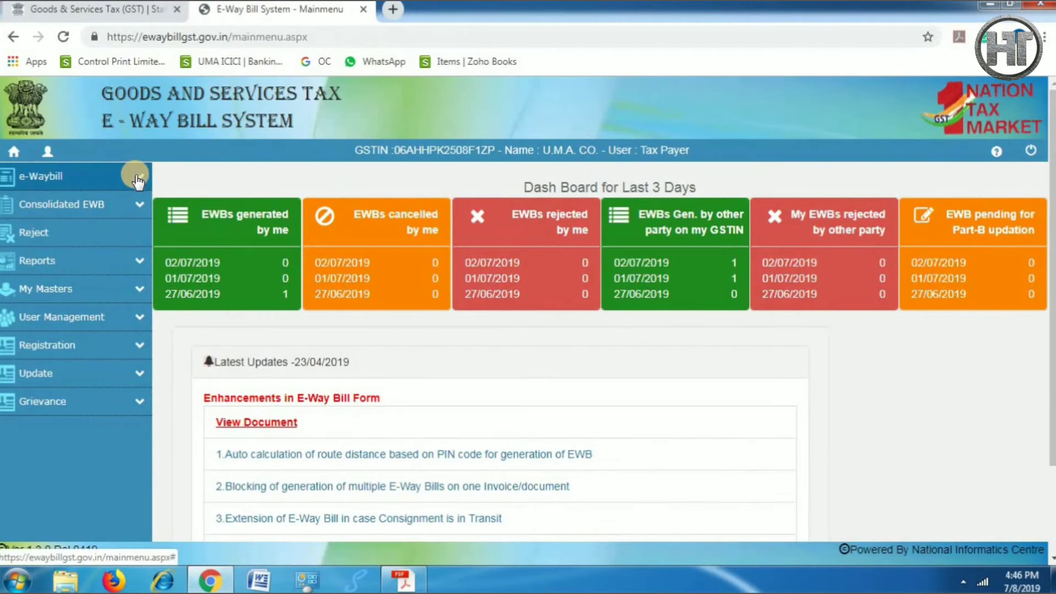
click(139, 177)
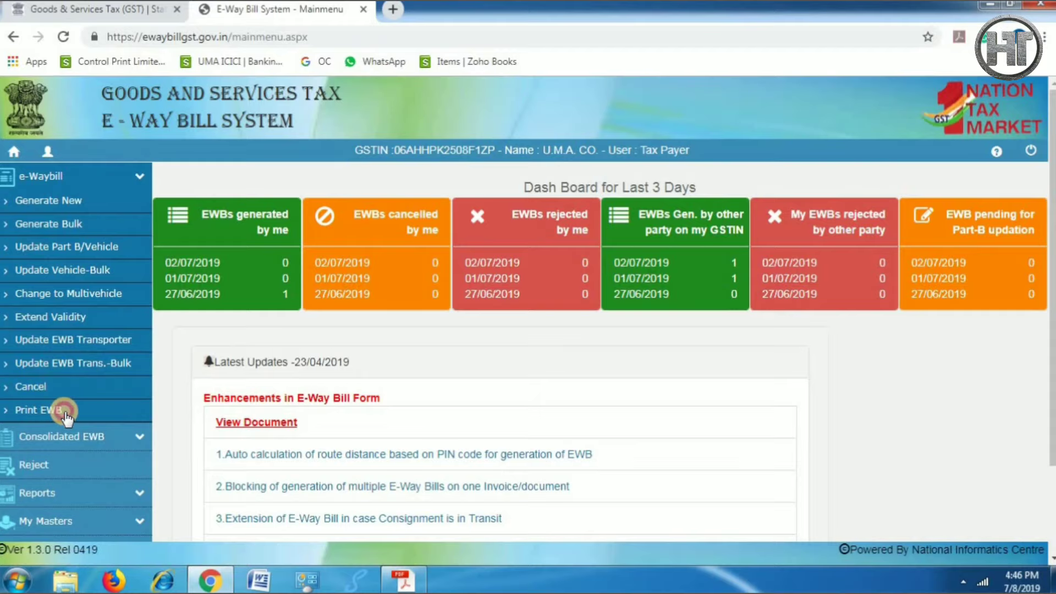
click(64, 414)
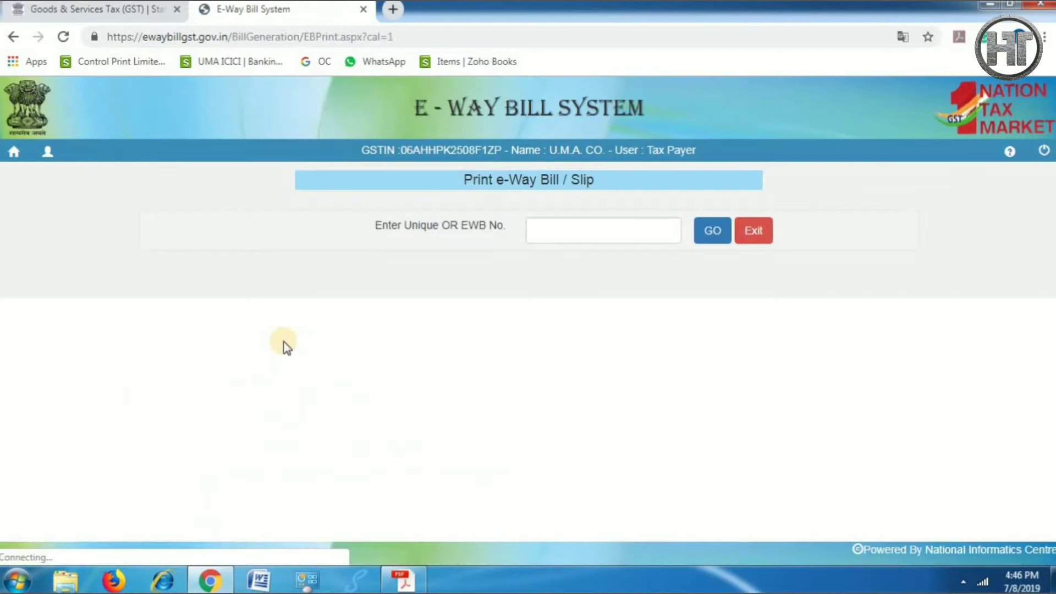
click(564, 232)
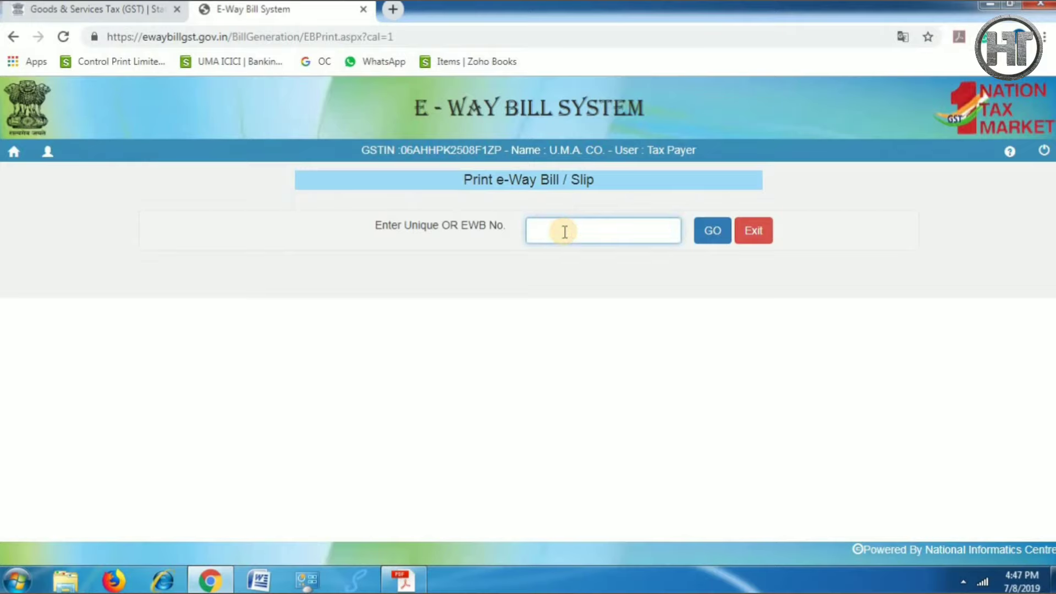
click(713, 231)
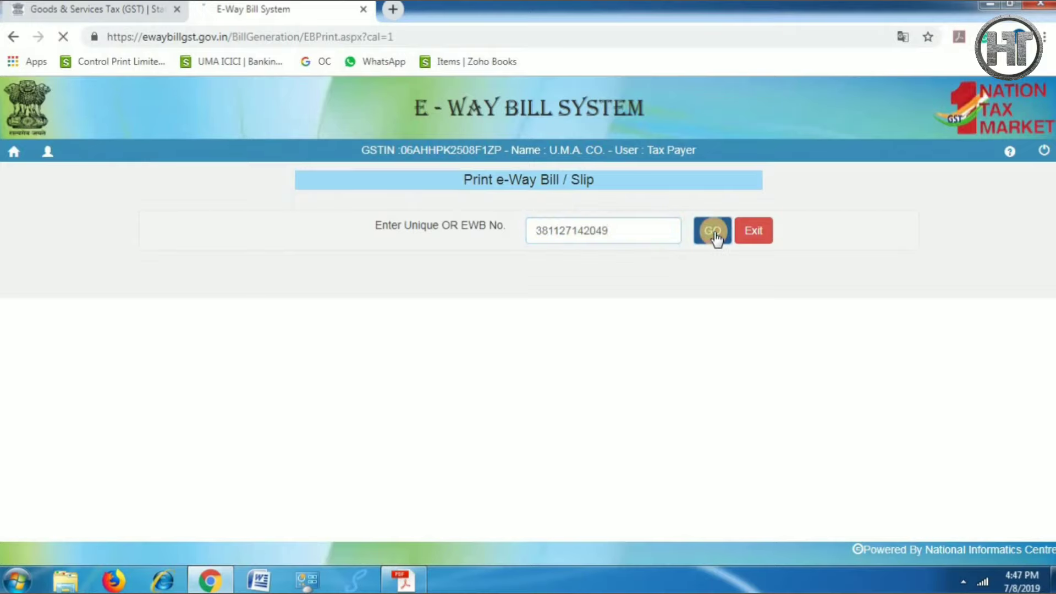
Review the e-Way Bill slip's Part A and Part B details, preview its printout, and close the preview without printing
scroll(720, 269, down, 2)
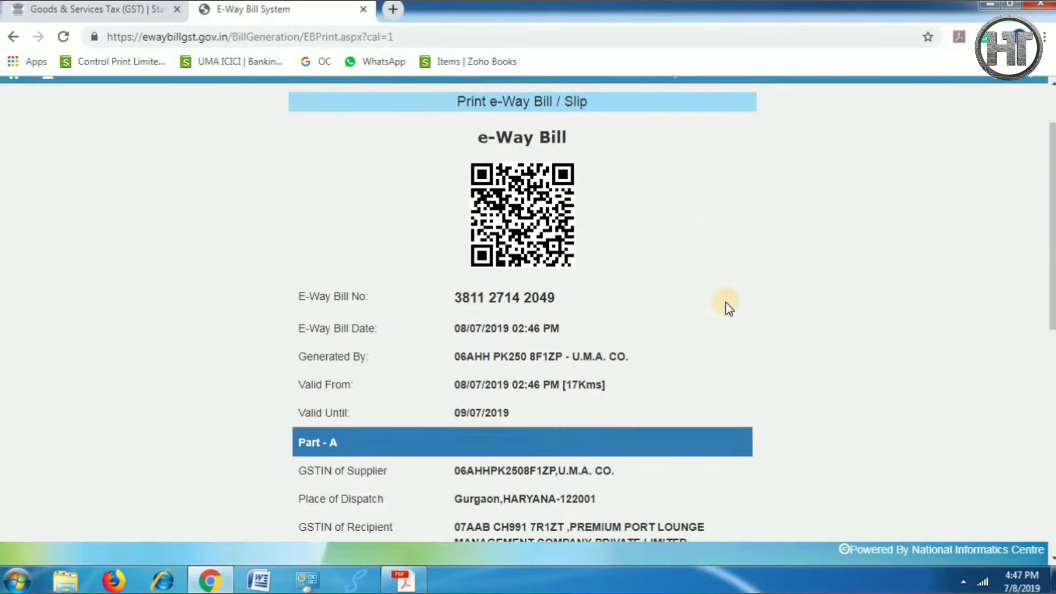
scroll(726, 304, down, 9)
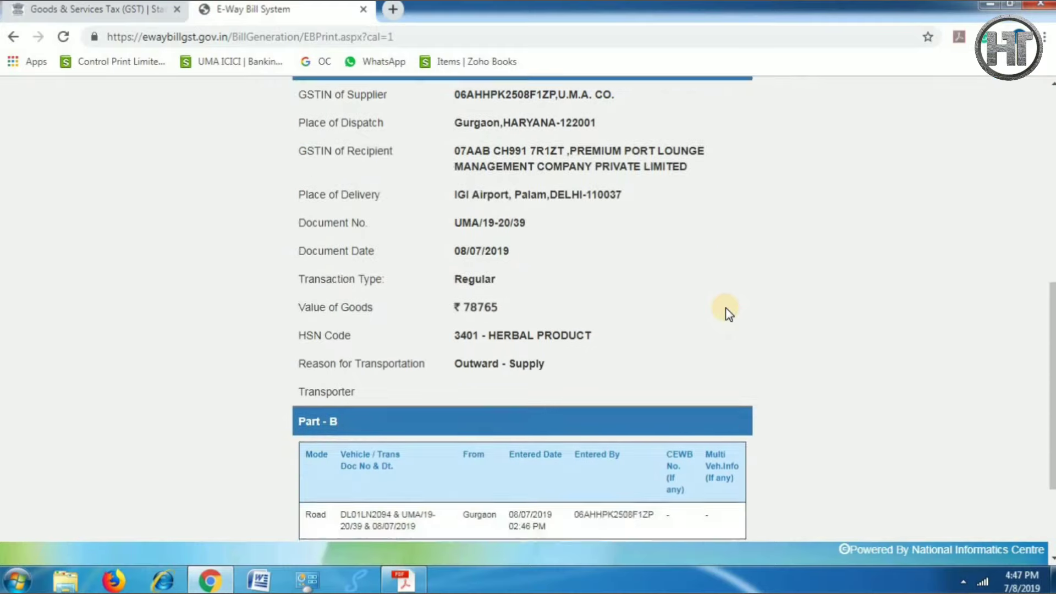
scroll(725, 312, down, 1)
scroll(727, 309, up, 12)
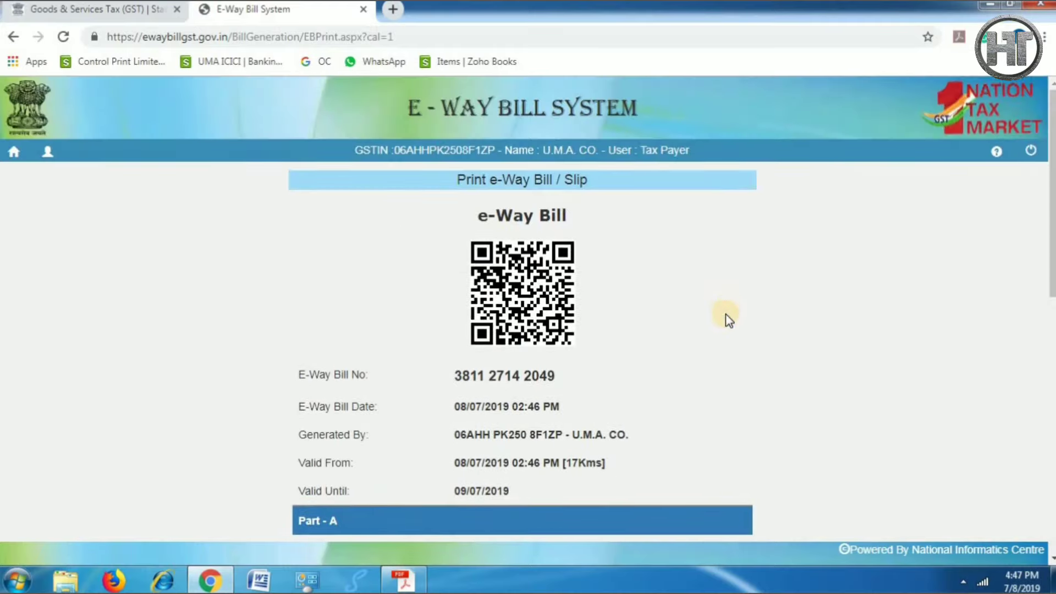
scroll(726, 317, down, 10)
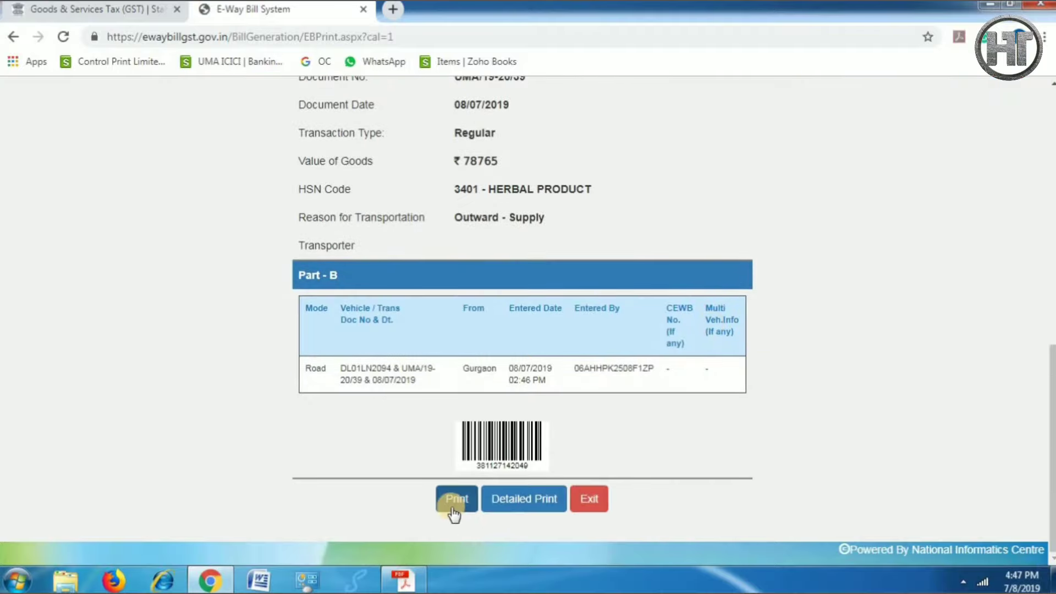
click(455, 513)
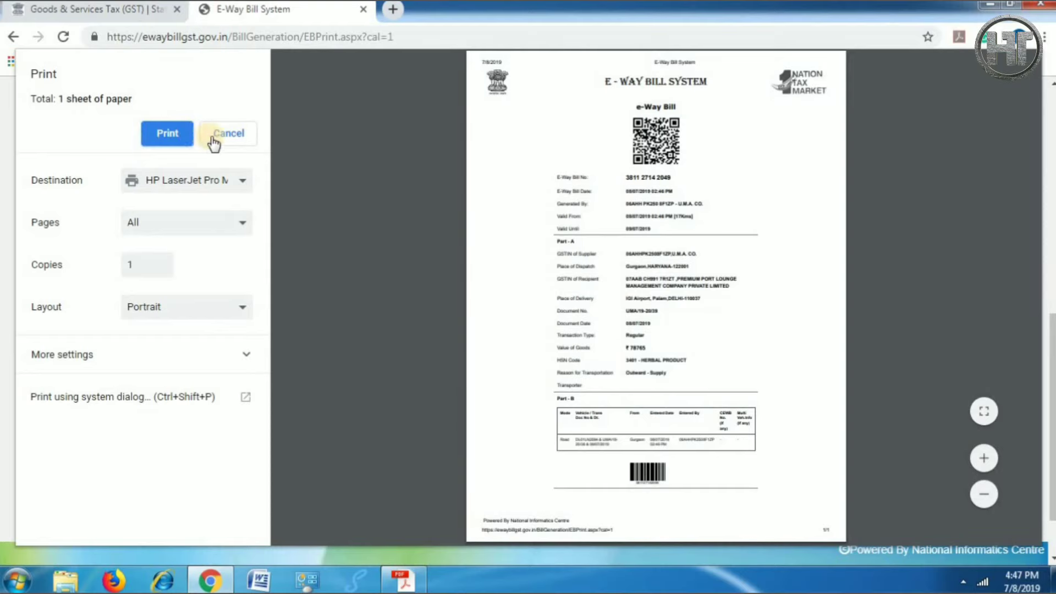
click(220, 134)
scroll(450, 263, up, 10)
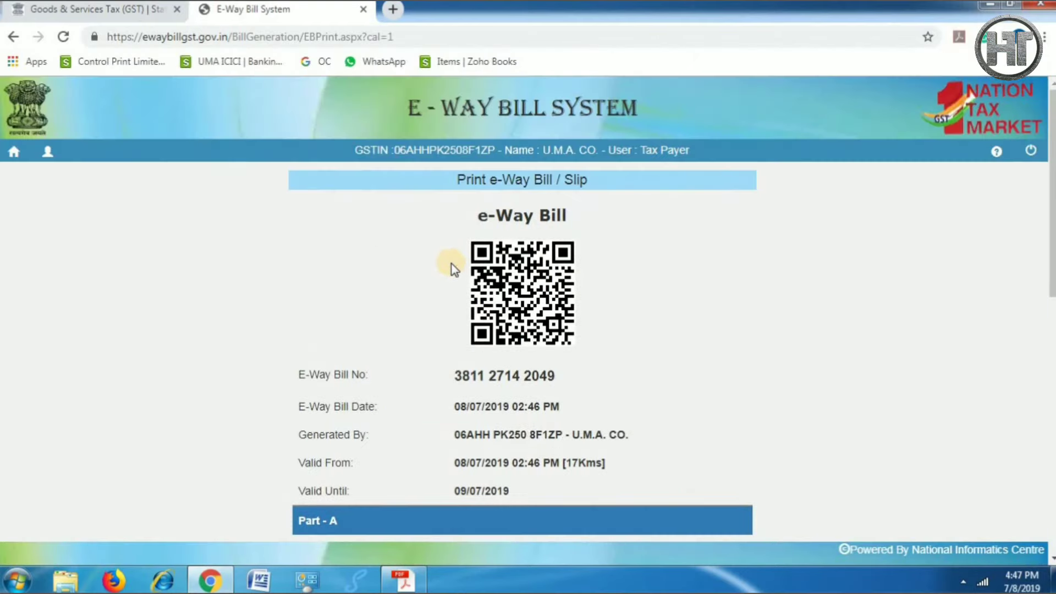
Go to e-Way Bill cancellation from the main menu and load the bill for document UMA/19-20/35 by its e-Way Bill number
click(17, 153)
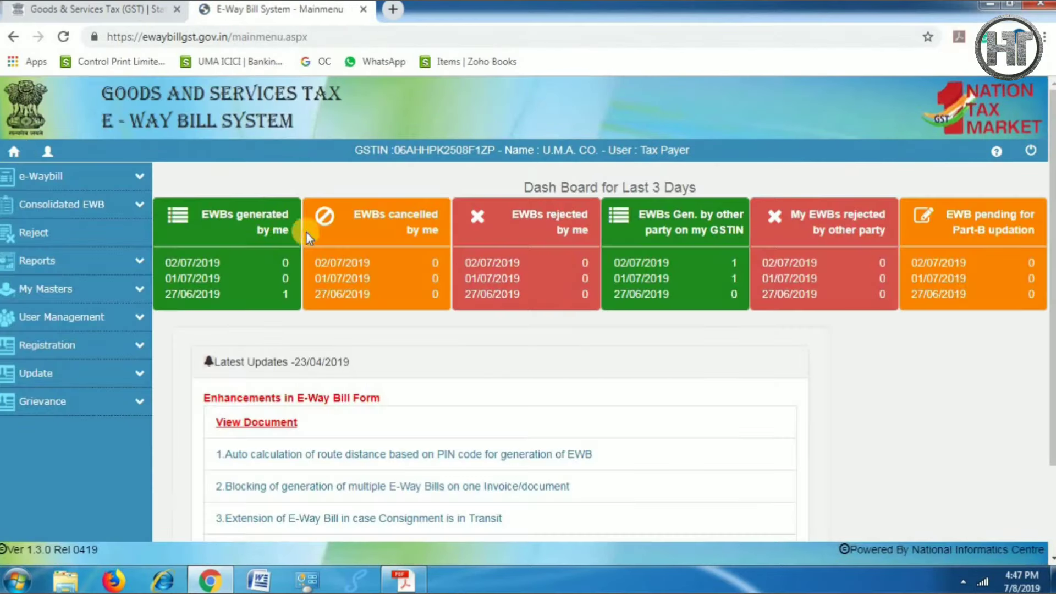
click(139, 177)
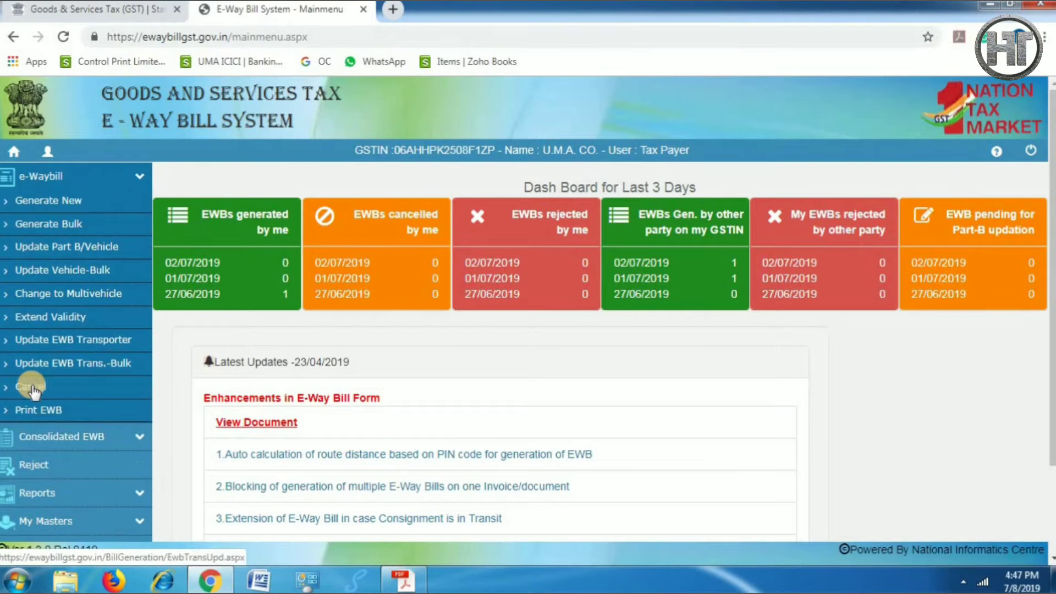
click(44, 392)
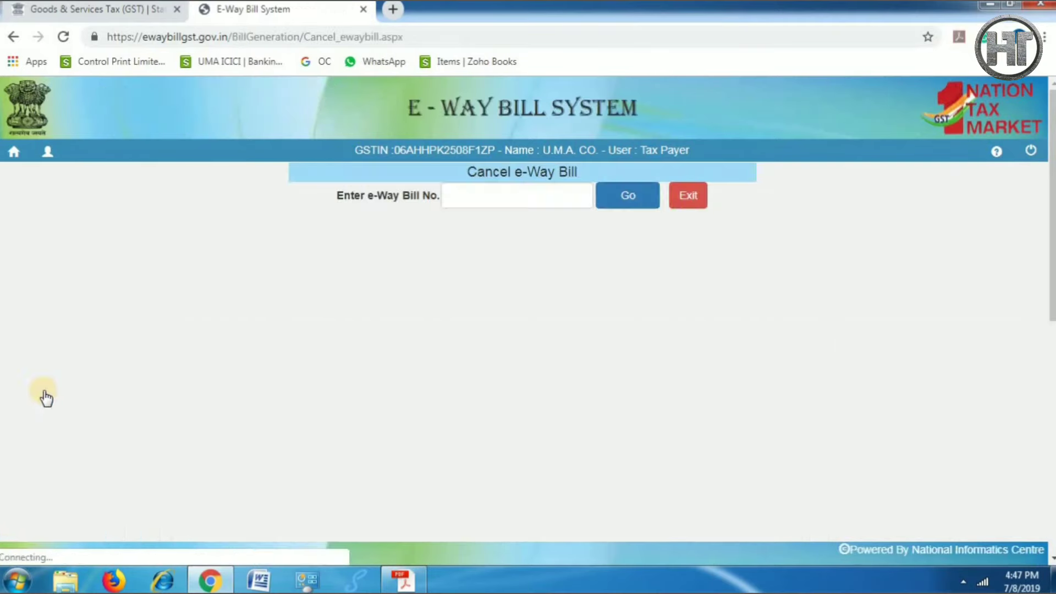
click(487, 197)
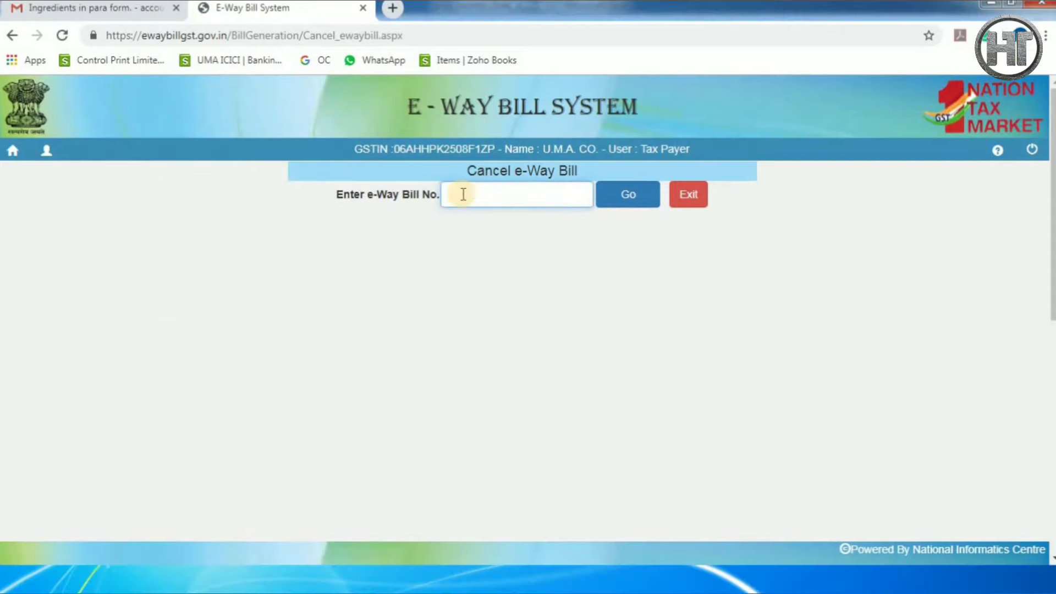
key(ctrl+v)
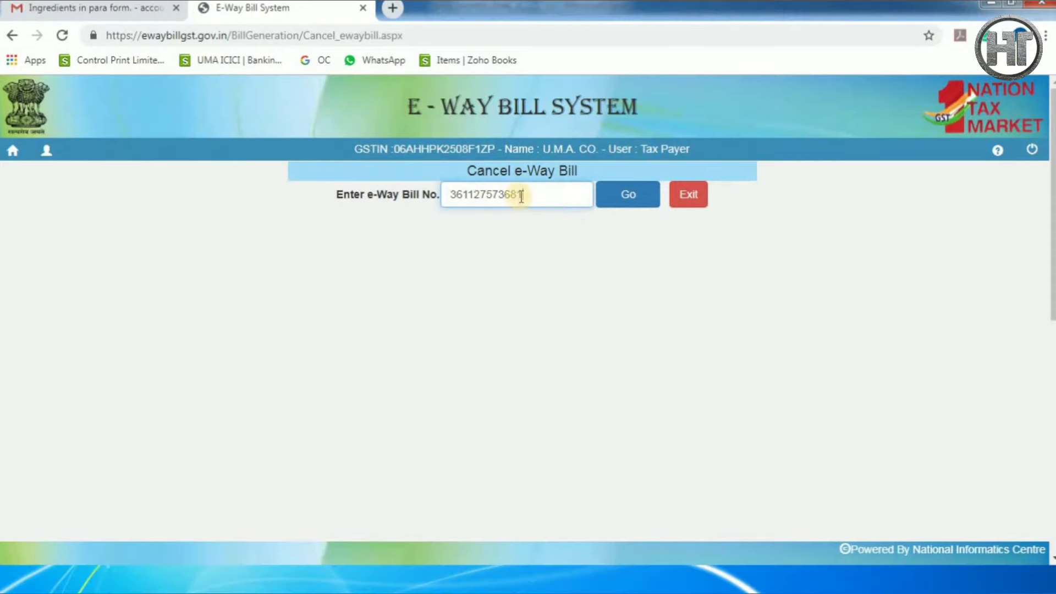
click(627, 198)
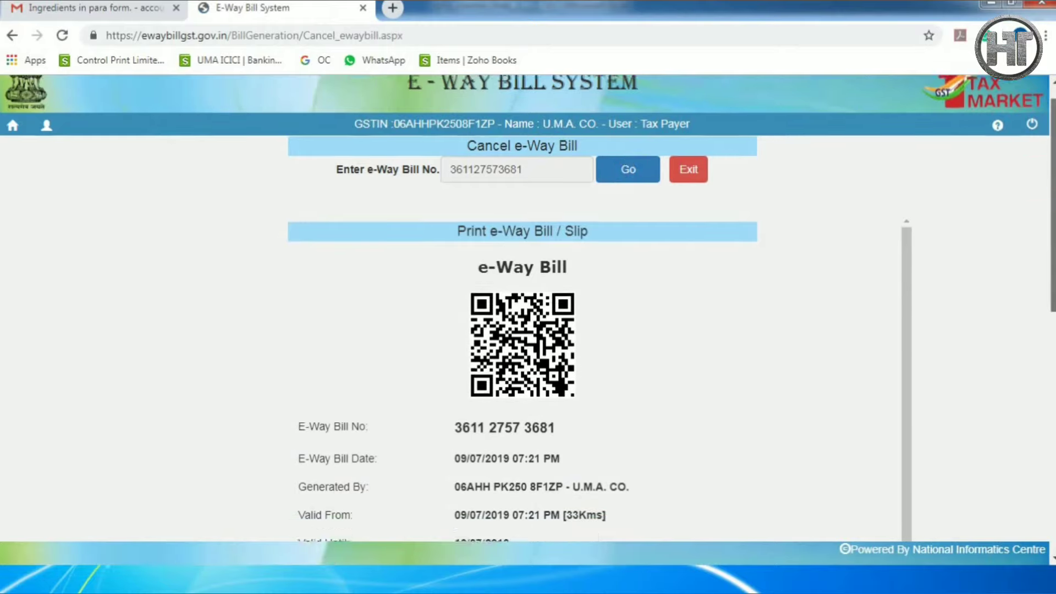
Cancel the loaded e-Way Bill with the reason Order Cancelled and acknowledge the message
scroll(528, 308, down, 5)
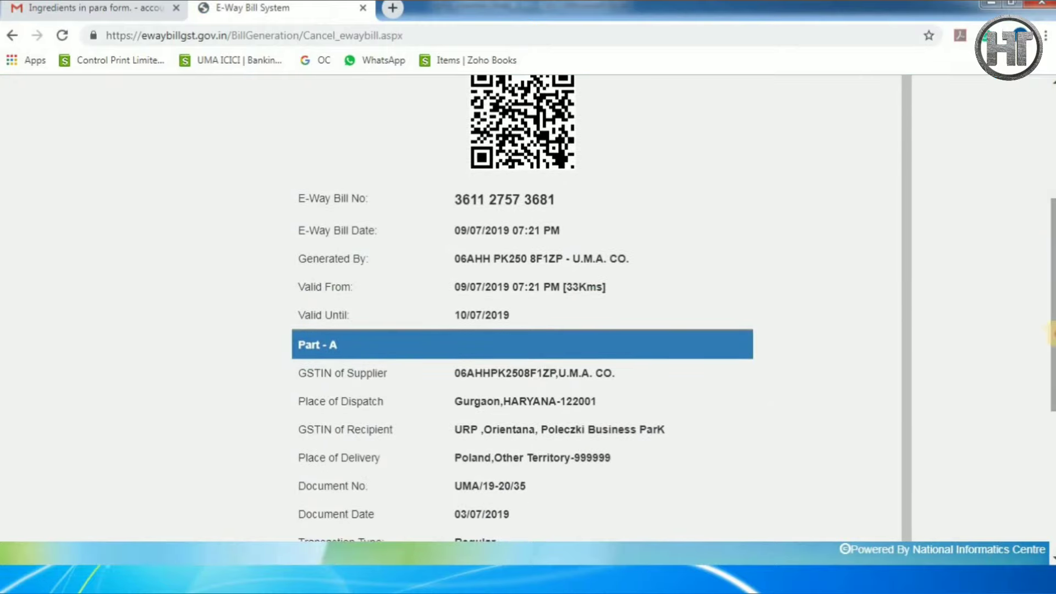
drag(1052, 325, 1051, 473)
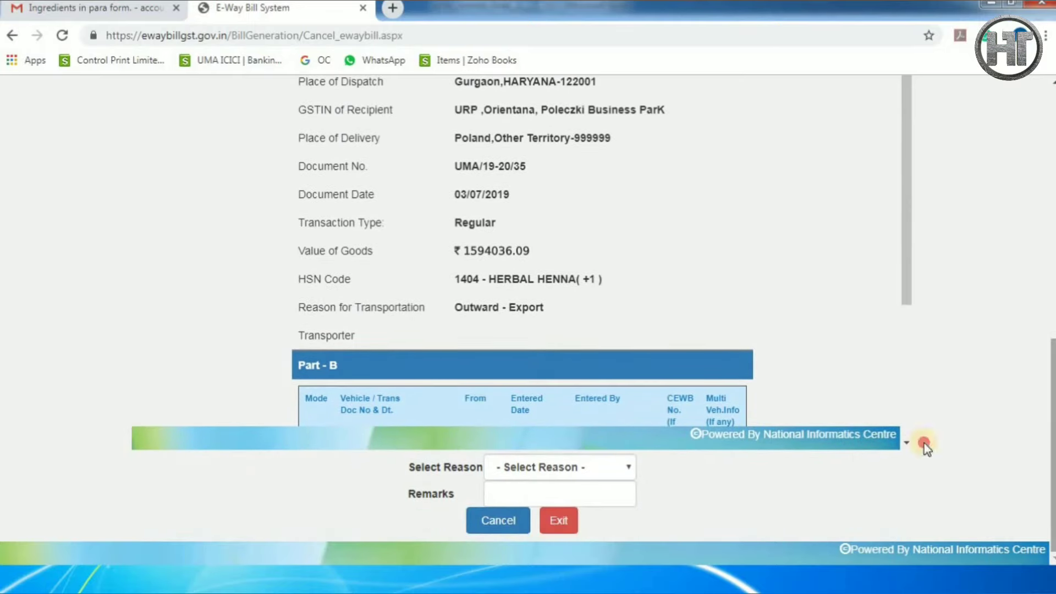
click(627, 469)
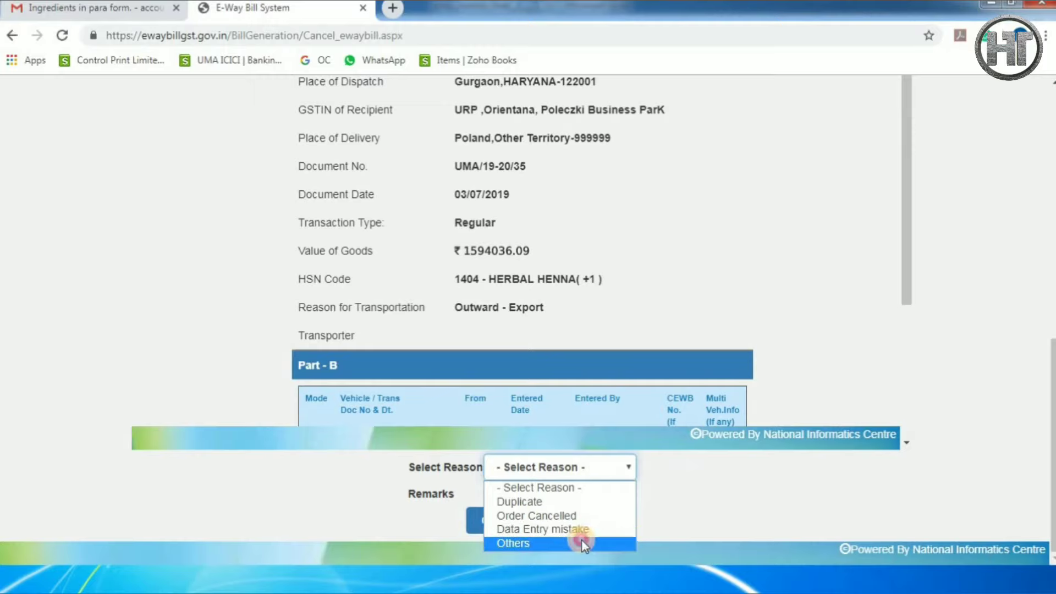
click(582, 539)
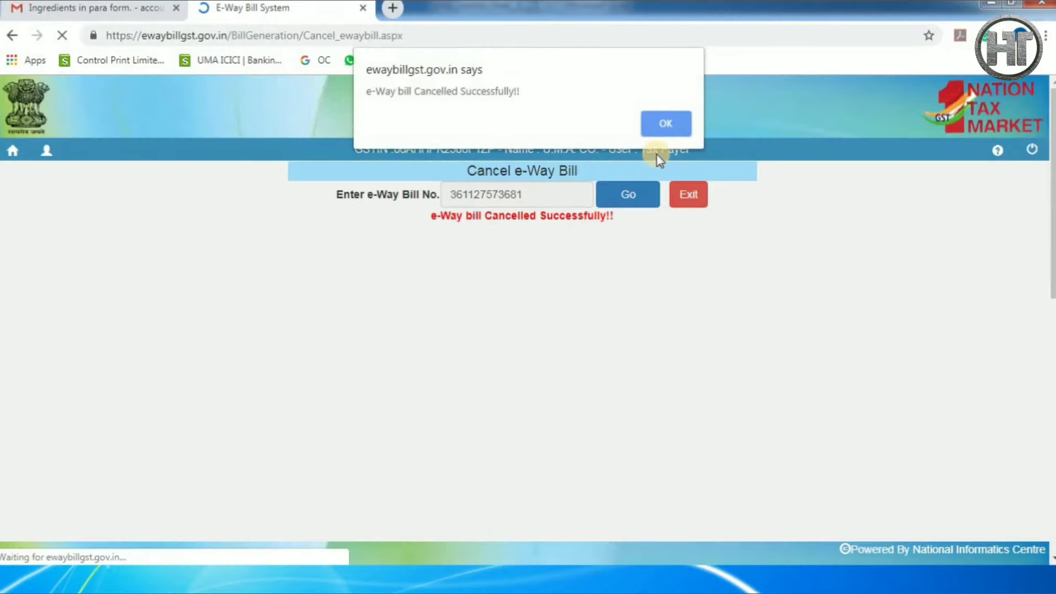
click(666, 127)
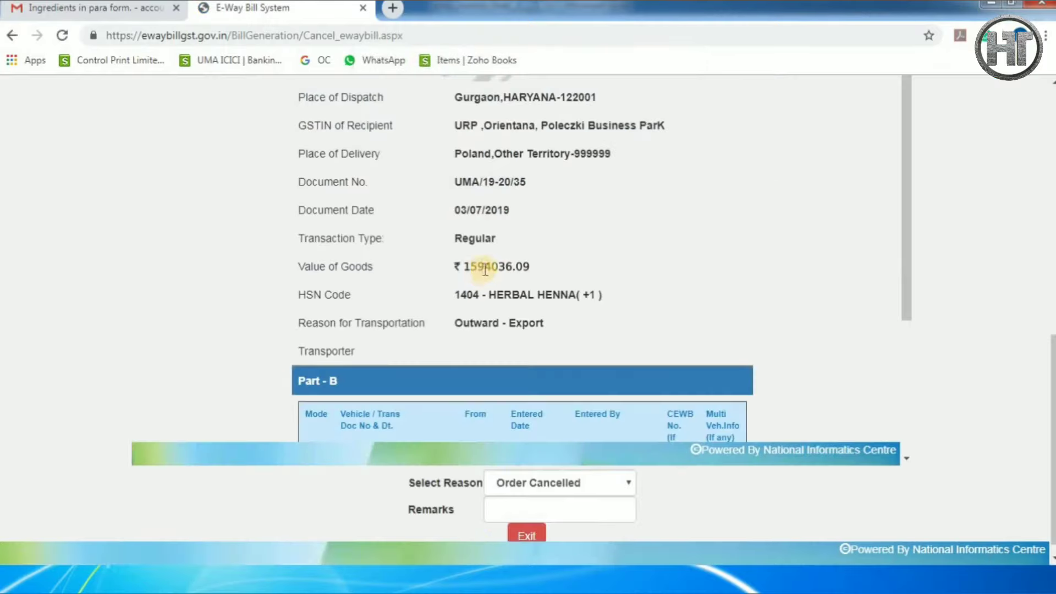